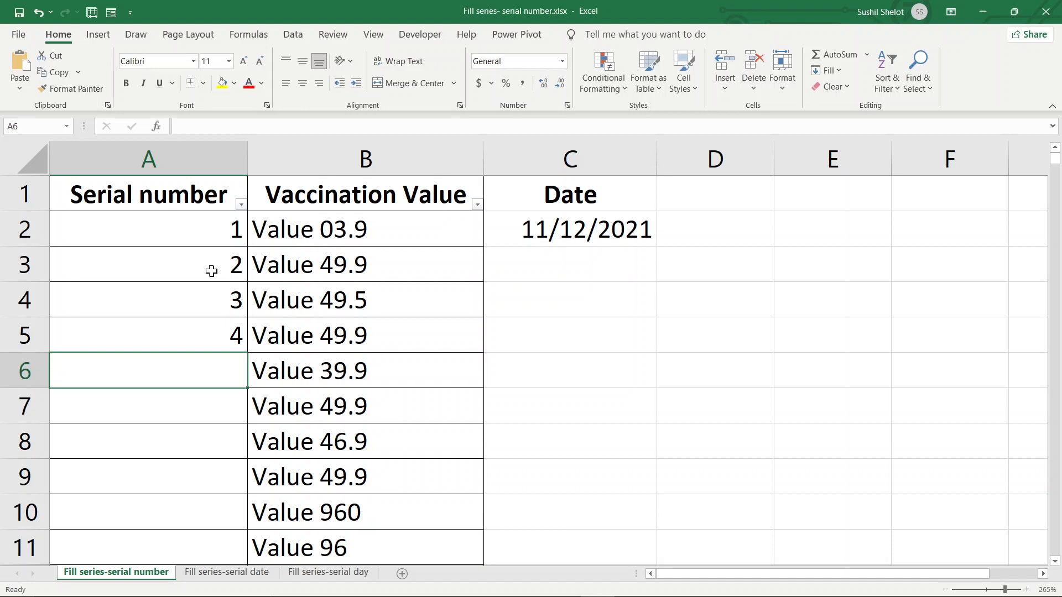
Step: Clear the serial numbers from cells A3:A5
{"action": "left_click_drag", "start_coordinate": [214, 269], "coordinate": [212, 341]}
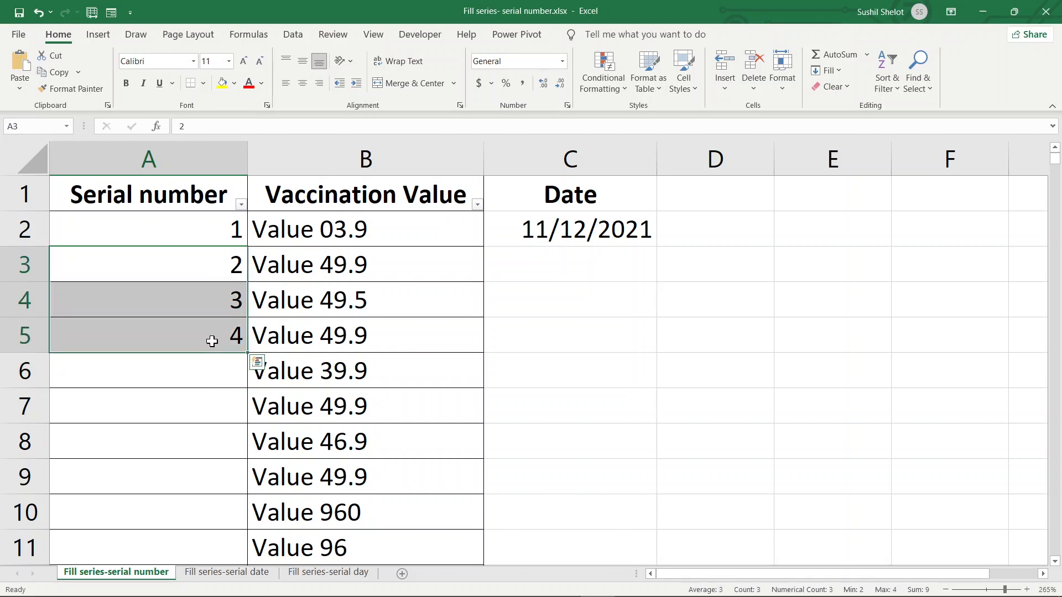
{"action": "key", "text": "Delete"}
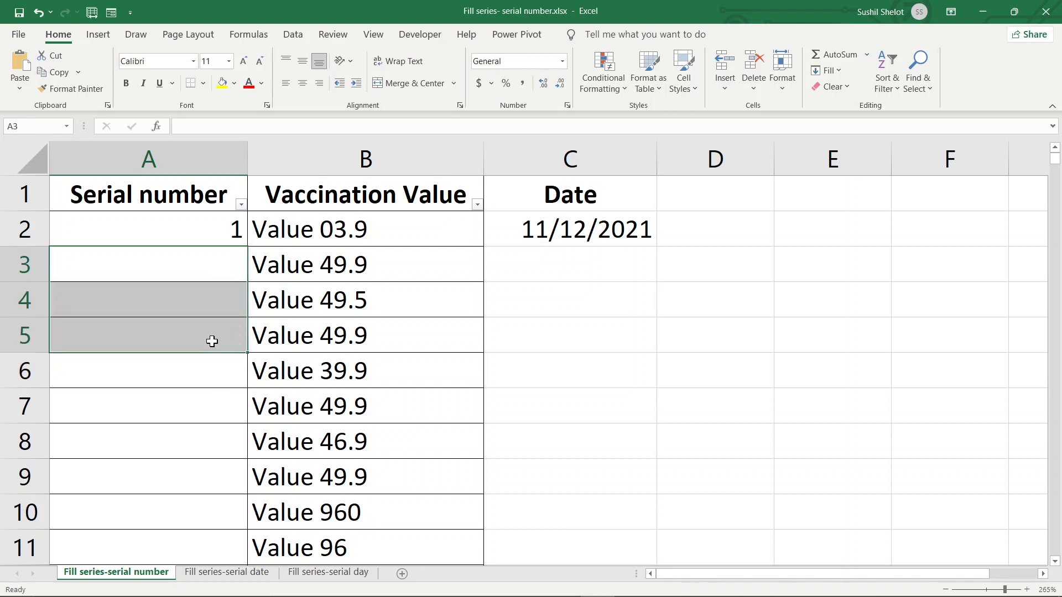
Step: Enter 2 in cell A3 and extend the number series from A2:A3 down to A55 with the fill handle
{"action": "left_click", "coordinate": [218, 255]}
{"action": "type", "text": "2"}
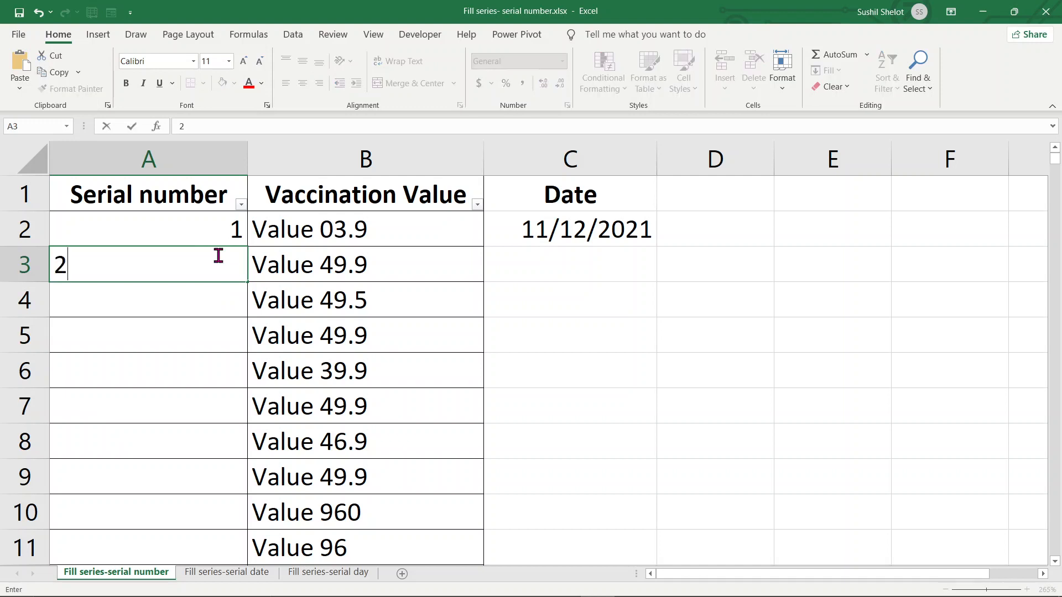
{"action": "key", "text": "Return"}
{"action": "left_click", "coordinate": [213, 236]}
{"action": "left_click_drag", "start_coordinate": [213, 236], "coordinate": [211, 264]}
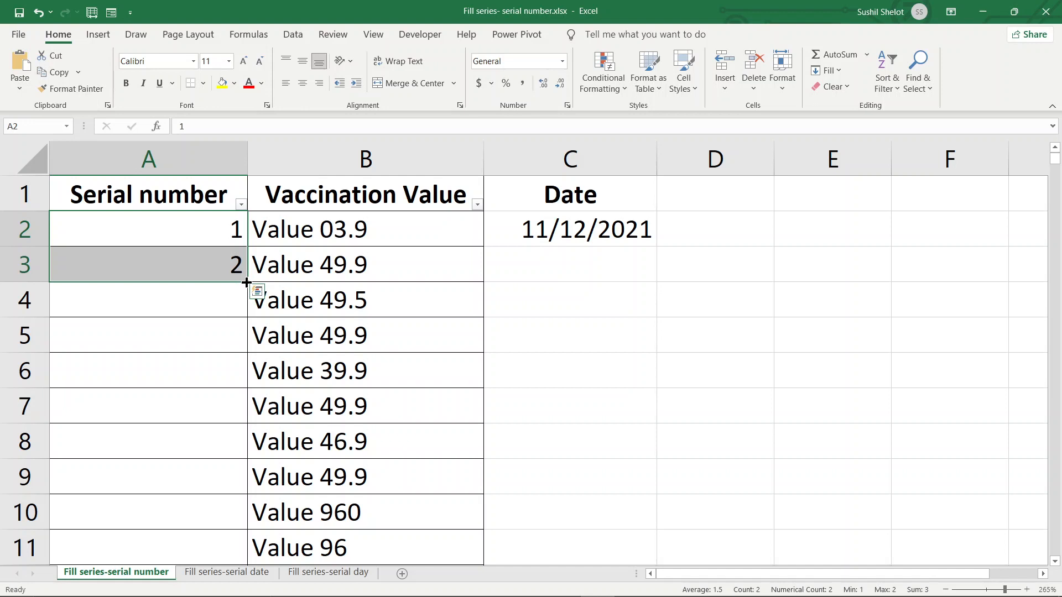
{"action": "left_click_drag", "start_coordinate": [246, 283], "coordinate": [234, 484]}
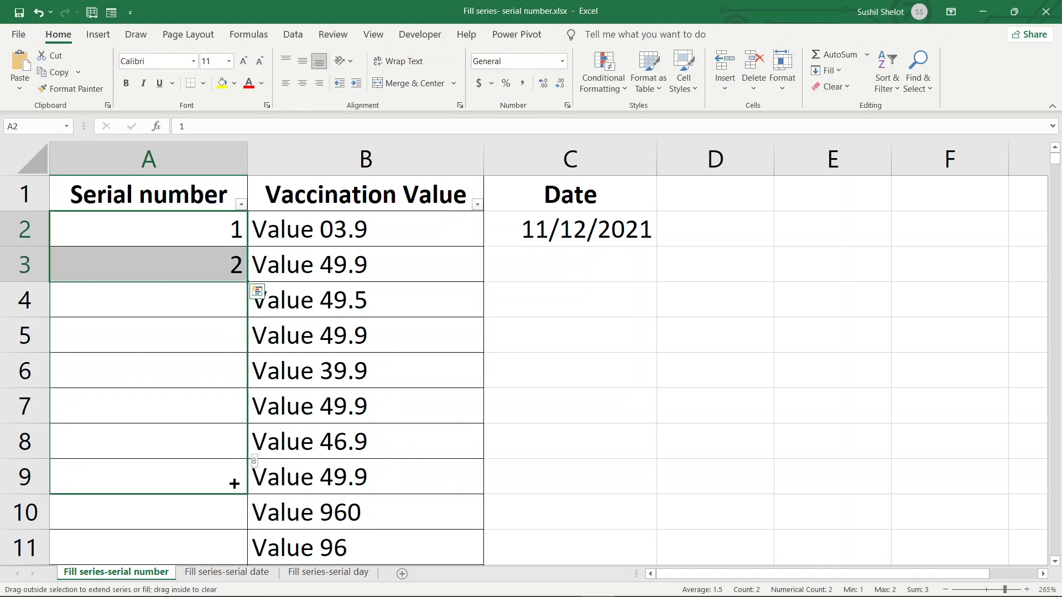
{"action": "left_click_drag", "start_coordinate": [234, 484], "coordinate": [244, 517]}
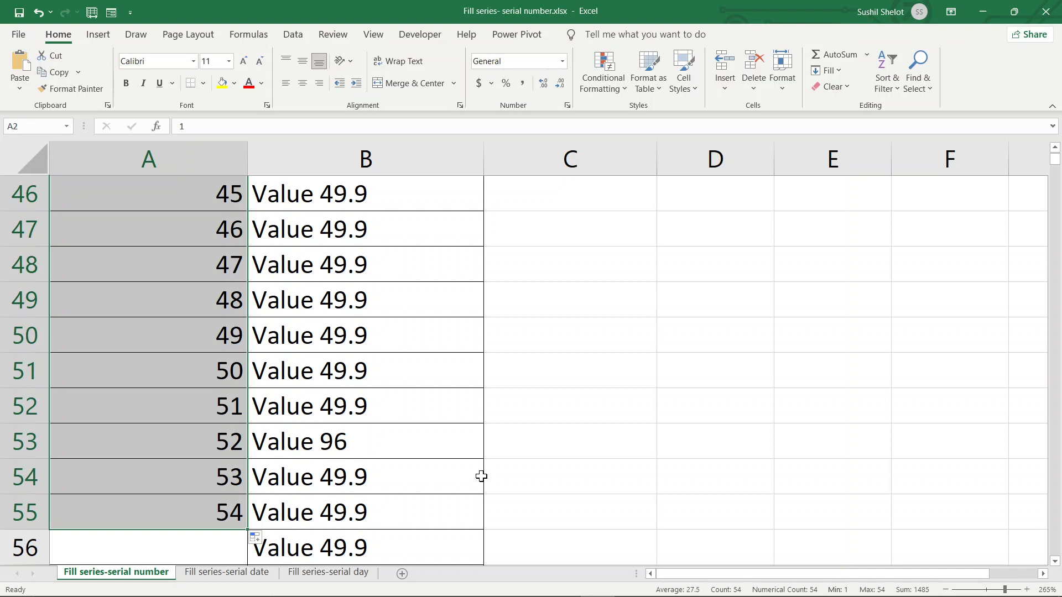
Step: Undo the fill-handle series and clear the 2 from cell A3
{"action": "key", "text": "ctrl+z"}
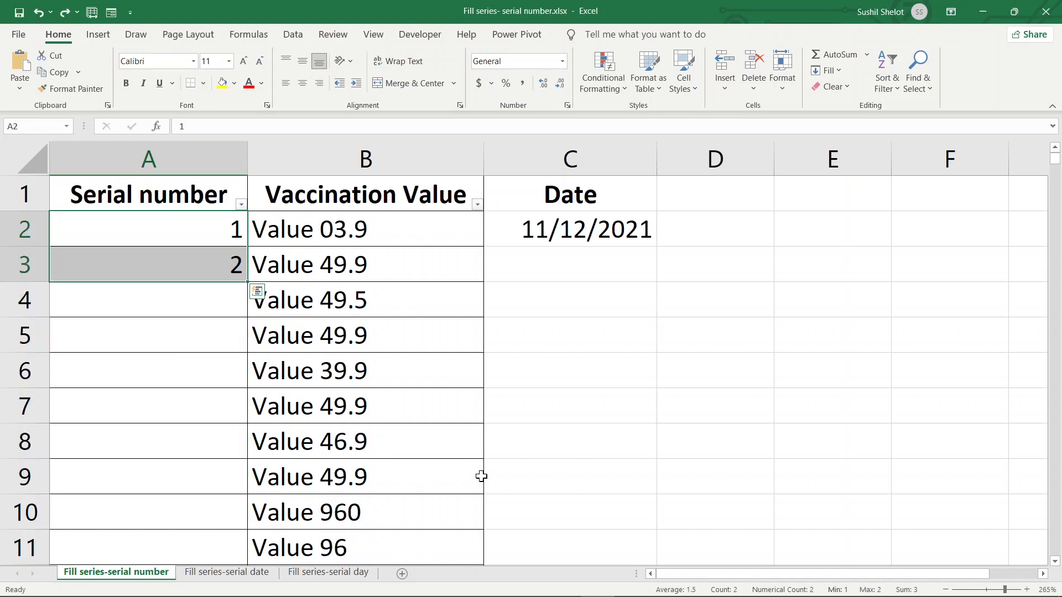
{"action": "left_click", "coordinate": [214, 265]}
{"action": "key", "text": "Delete"}
Step: Select the Serial number column from A21701, beside the last Vaccination Value entry, up to A2
{"action": "left_click", "coordinate": [283, 235]}
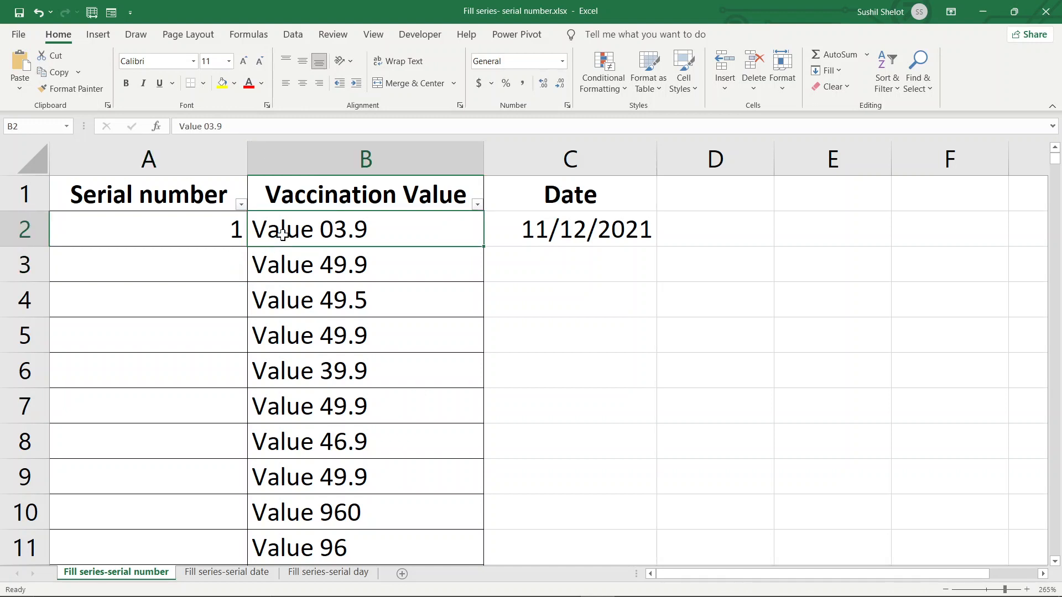
{"action": "key", "text": "ctrl+Down"}
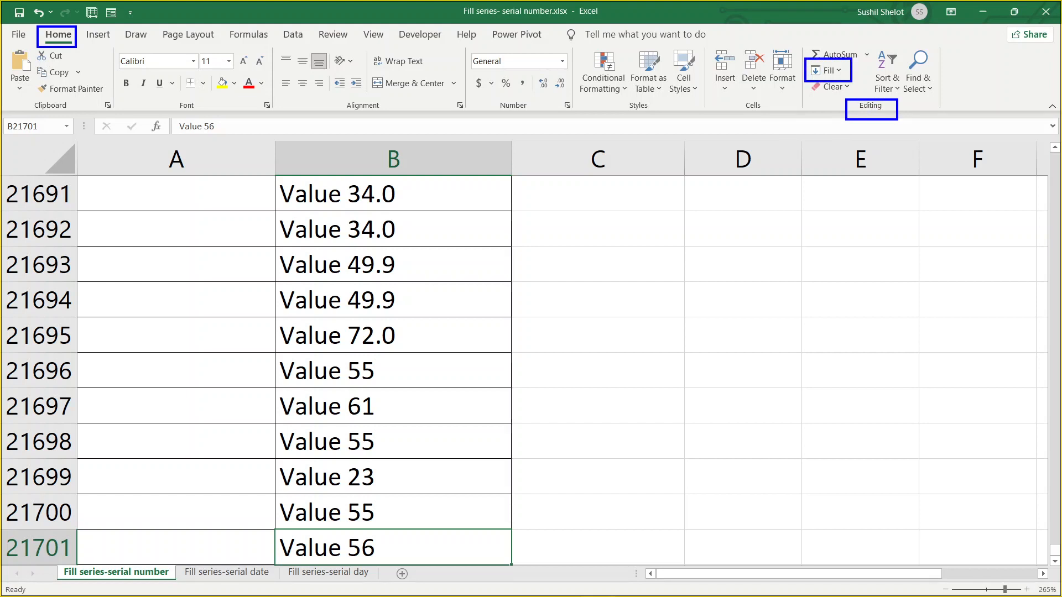
{"action": "left_click", "coordinate": [841, 71]}
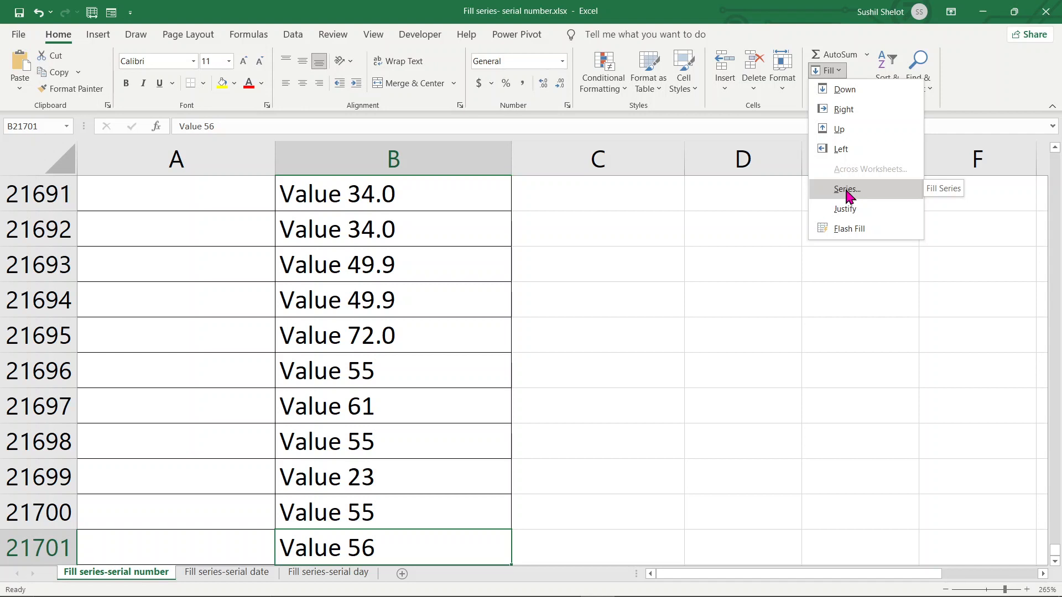
{"action": "left_click", "coordinate": [191, 552]}
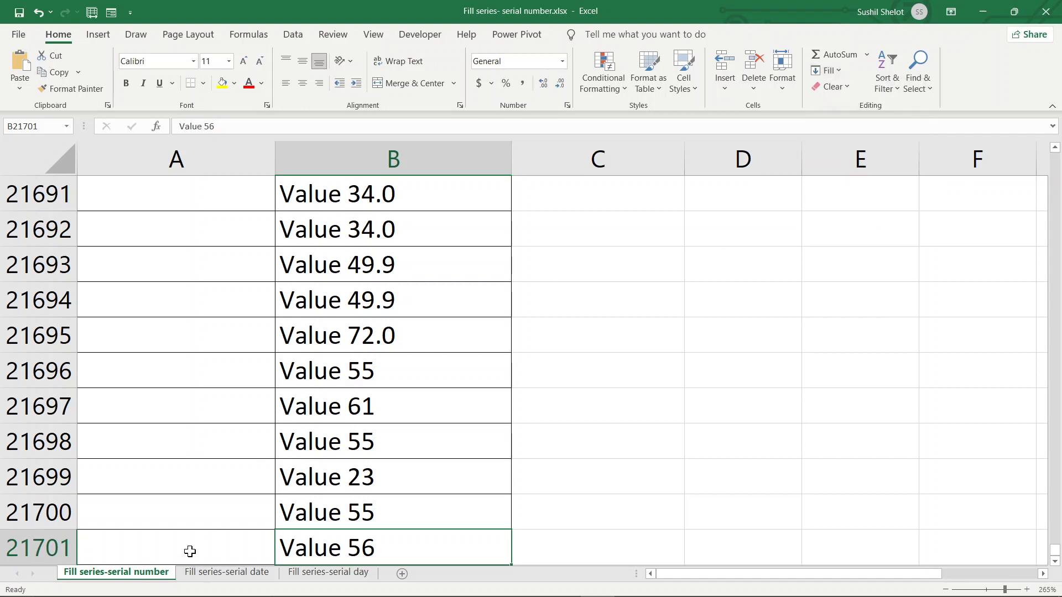
{"action": "left_click", "coordinate": [189, 551]}
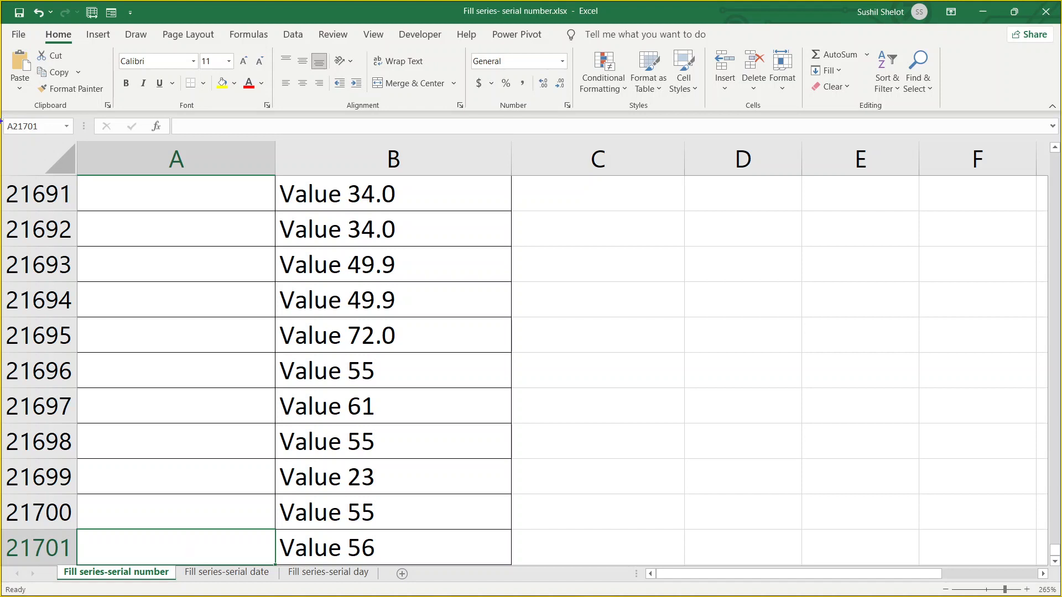
{"action": "left_click_drag", "start_coordinate": [5, 112], "coordinate": [38, 137]}
{"action": "left_click_drag", "start_coordinate": [66, 524], "coordinate": [285, 566]}
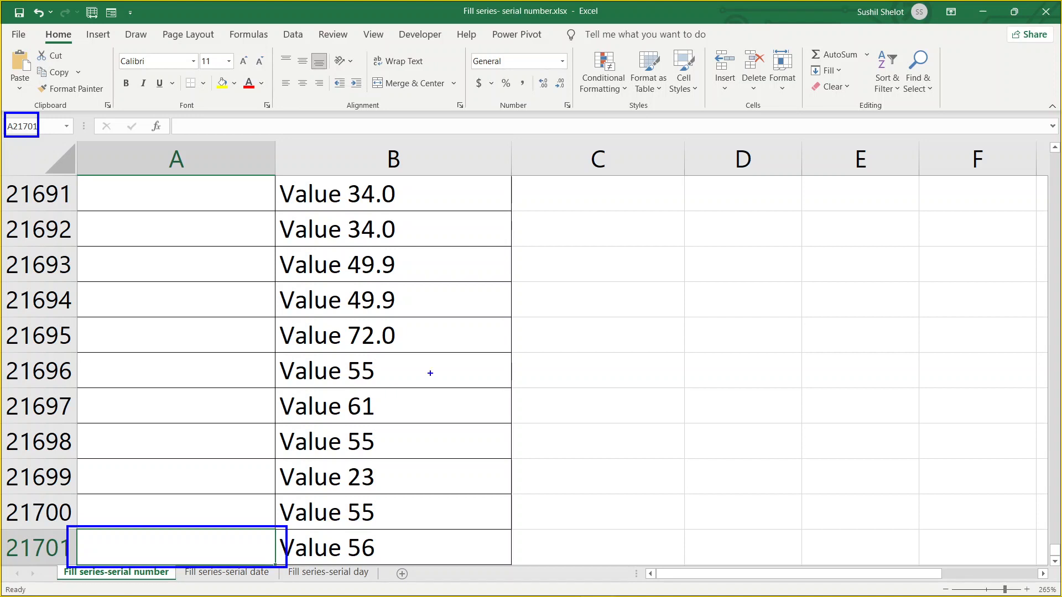
{"action": "key", "text": "Escape"}
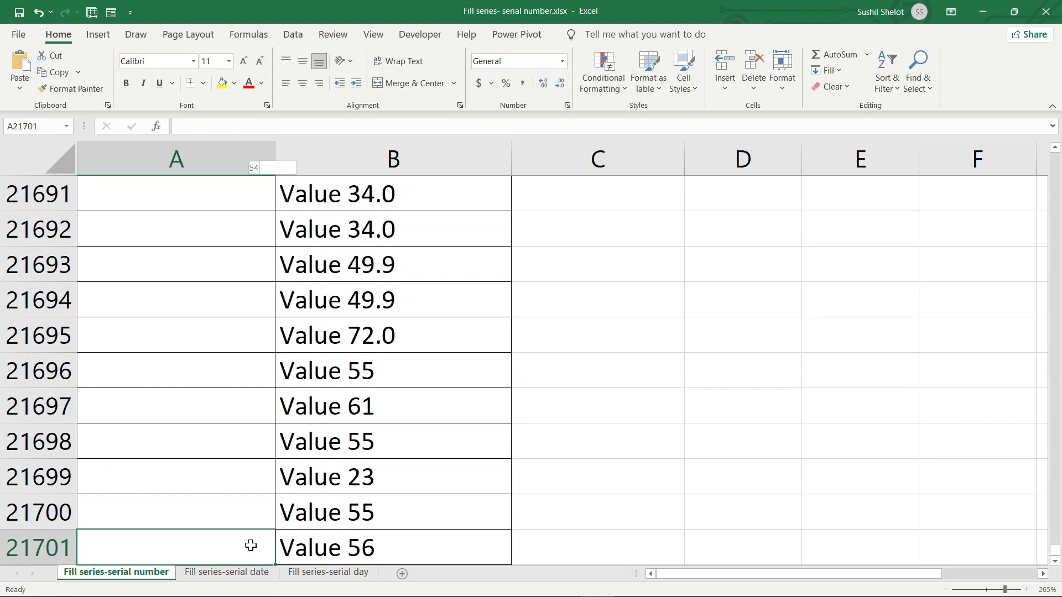
{"action": "key", "text": "ctrl+shift+Up"}
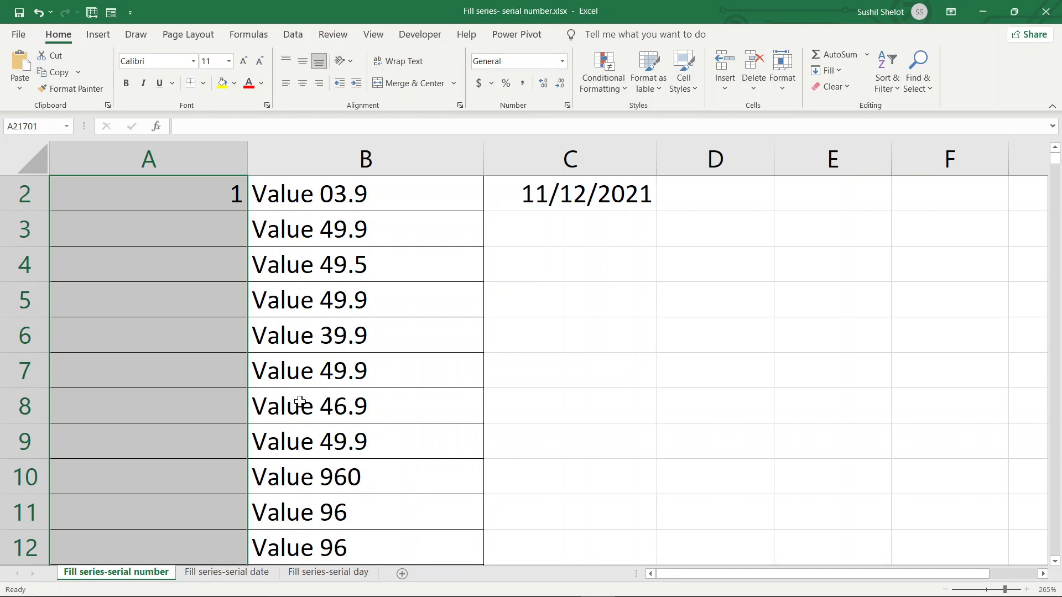
Step: Fill the selected serial number cells with a linear series in columns, using step value 1 and no stop value
{"action": "left_click", "coordinate": [841, 73]}
{"action": "left_click", "coordinate": [855, 179]}
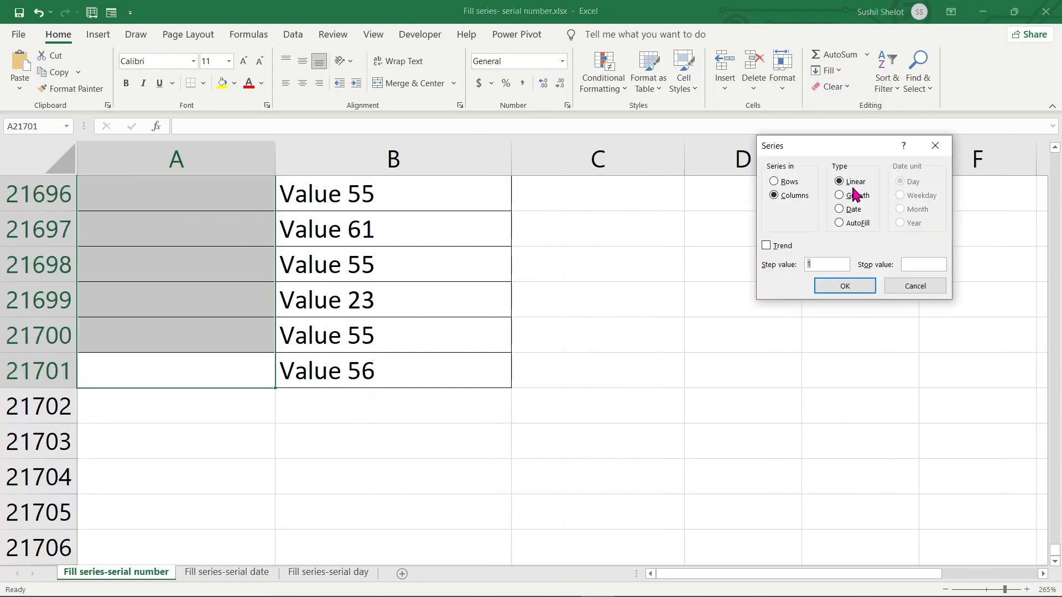
{"action": "left_click_drag", "start_coordinate": [851, 144], "coordinate": [618, 203]}
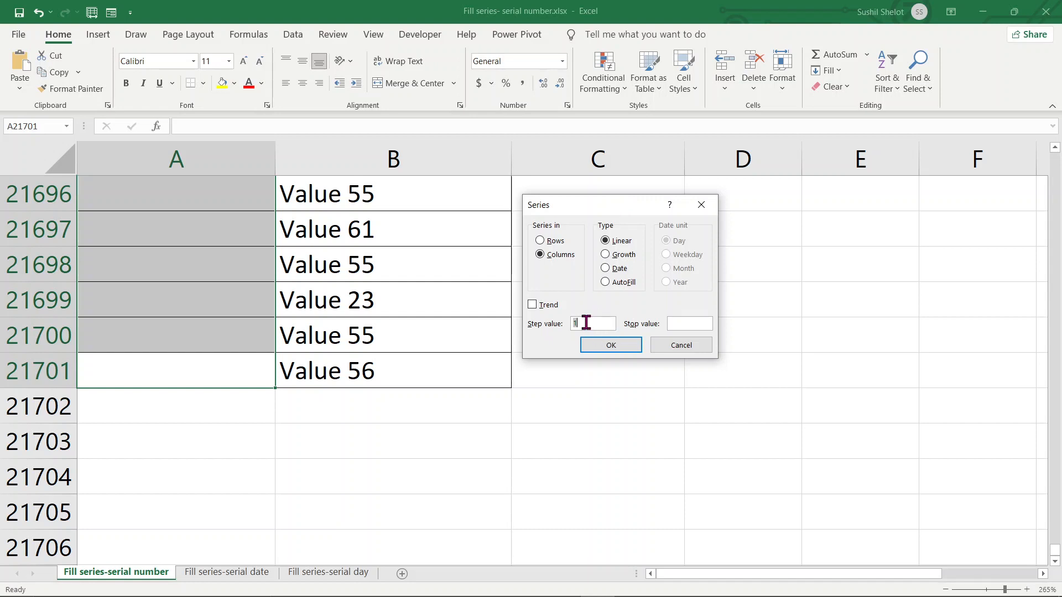
{"action": "type", "text": "2"}
{"action": "key", "text": "BackSpace"}
{"action": "type", "text": "1"}
{"action": "type", "text": "21700"}
{"action": "key", "text": "BackSpace"}
{"action": "key", "text": "BackSpace"}
{"action": "key", "text": "BackSpace"}
{"action": "key", "text": "BackSpace"}
{"action": "key", "text": "BackSpace"}
{"action": "left_click", "coordinate": [604, 347]}
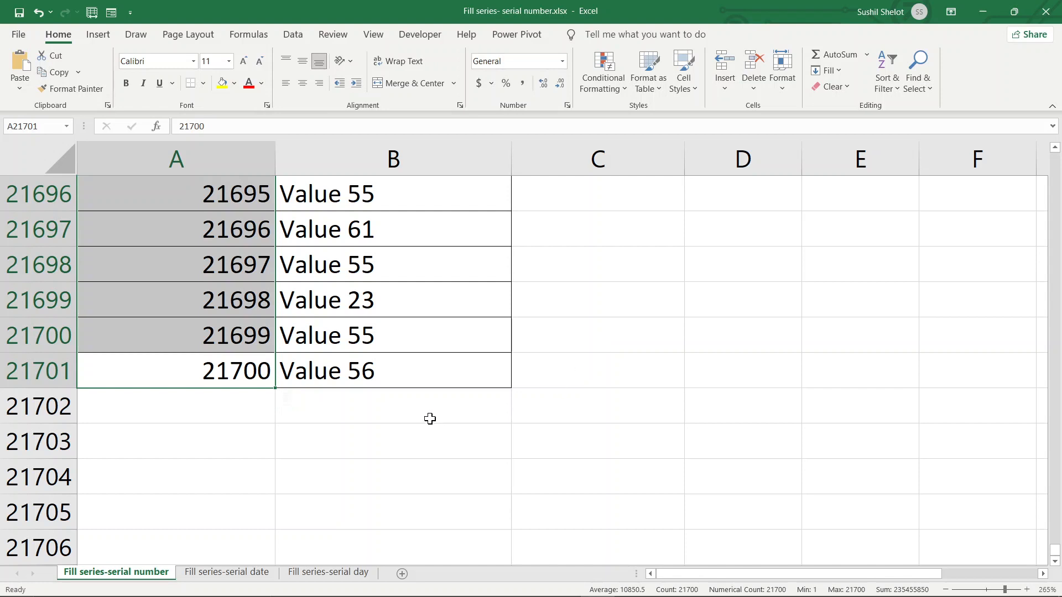
Step: Check the filled serial numbers at the last data row and at the beginning of the column
{"action": "left_click", "coordinate": [251, 363]}
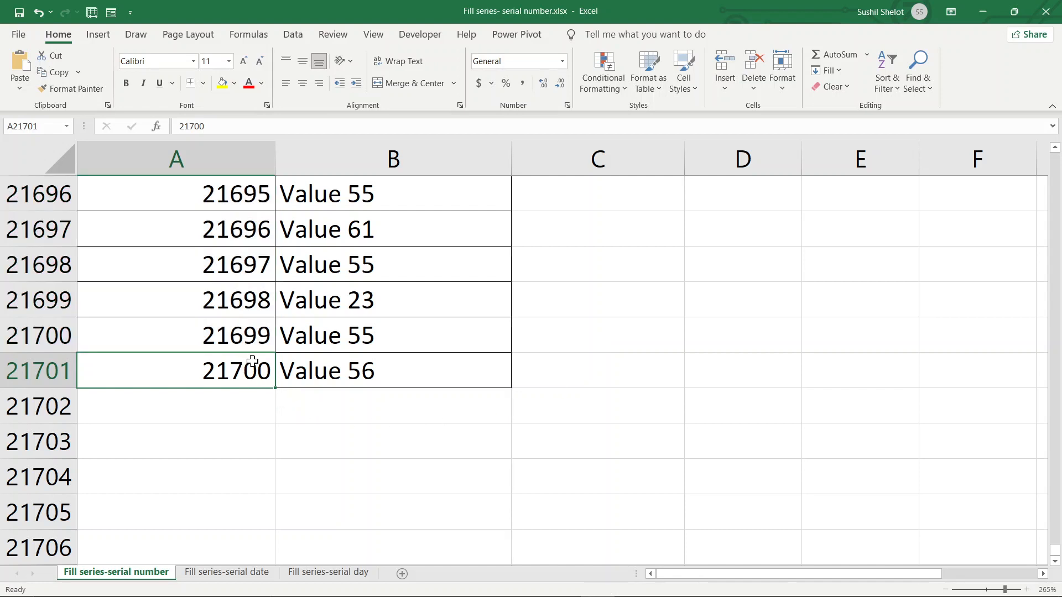
{"action": "key", "text": "ctrl+Home"}
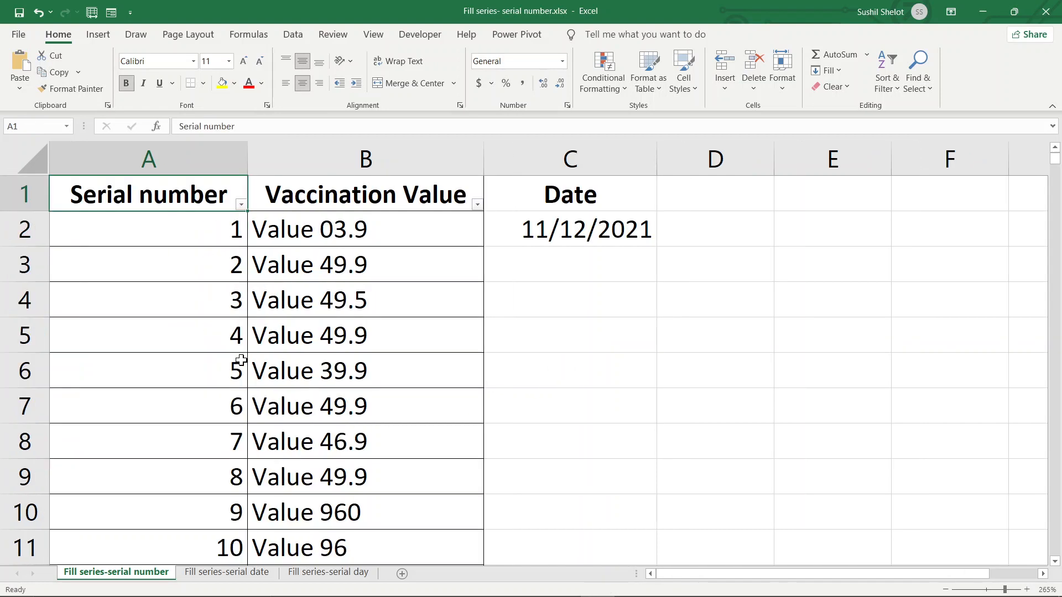
{"action": "left_click_drag", "start_coordinate": [211, 231], "coordinate": [192, 541]}
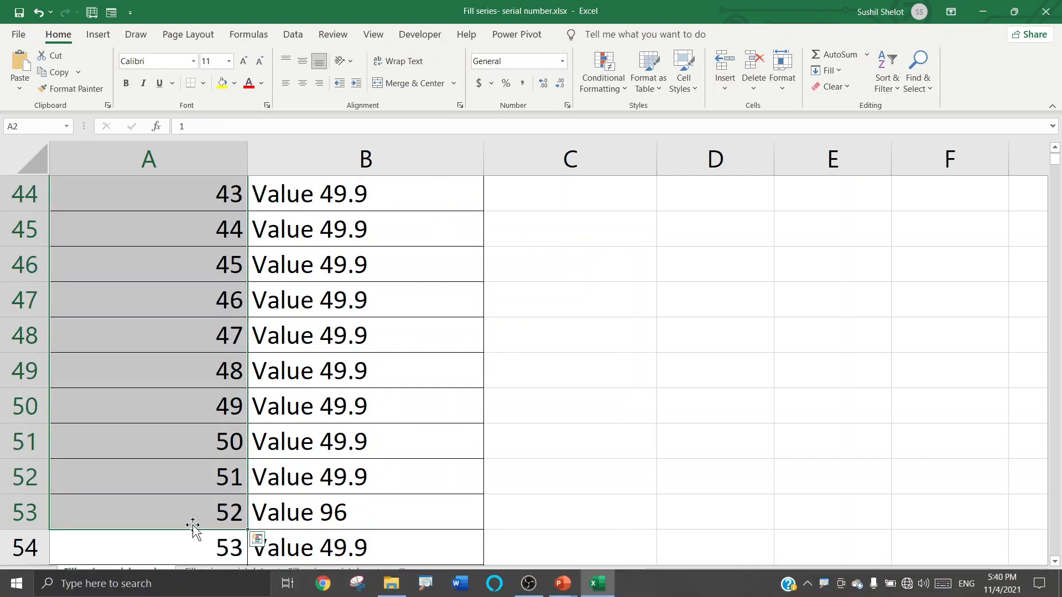
{"action": "key", "text": "ctrl+Home"}
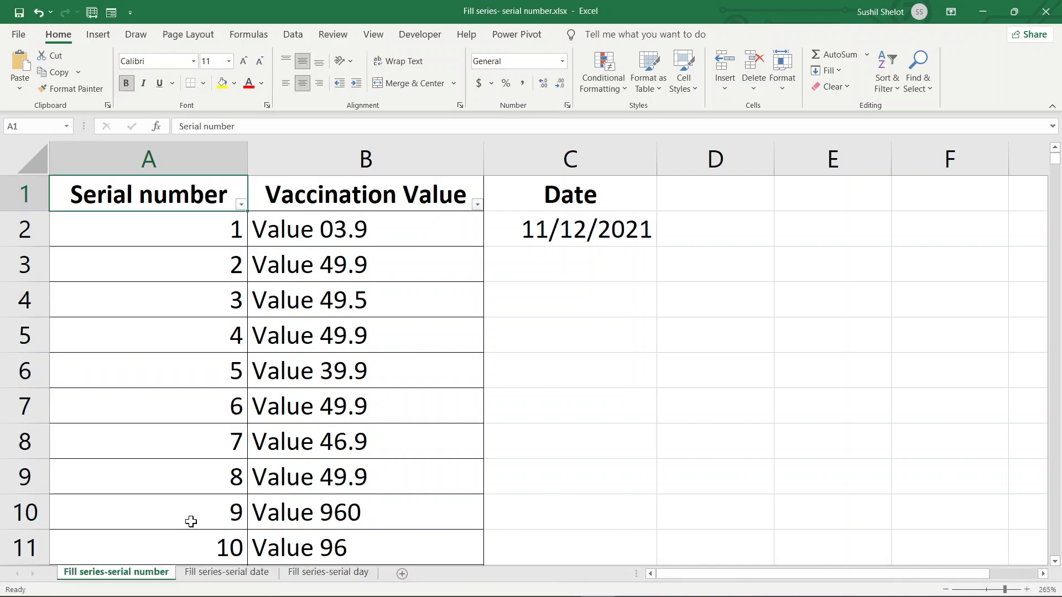
{"action": "left_click", "coordinate": [577, 232]}
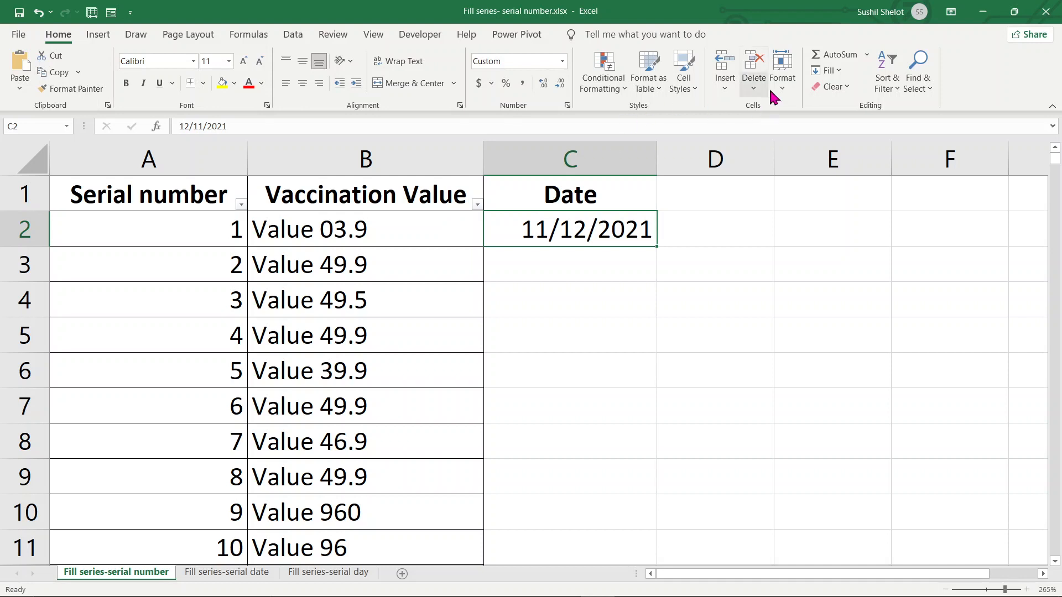
{"action": "left_click", "coordinate": [827, 70]}
{"action": "left_click", "coordinate": [846, 191]}
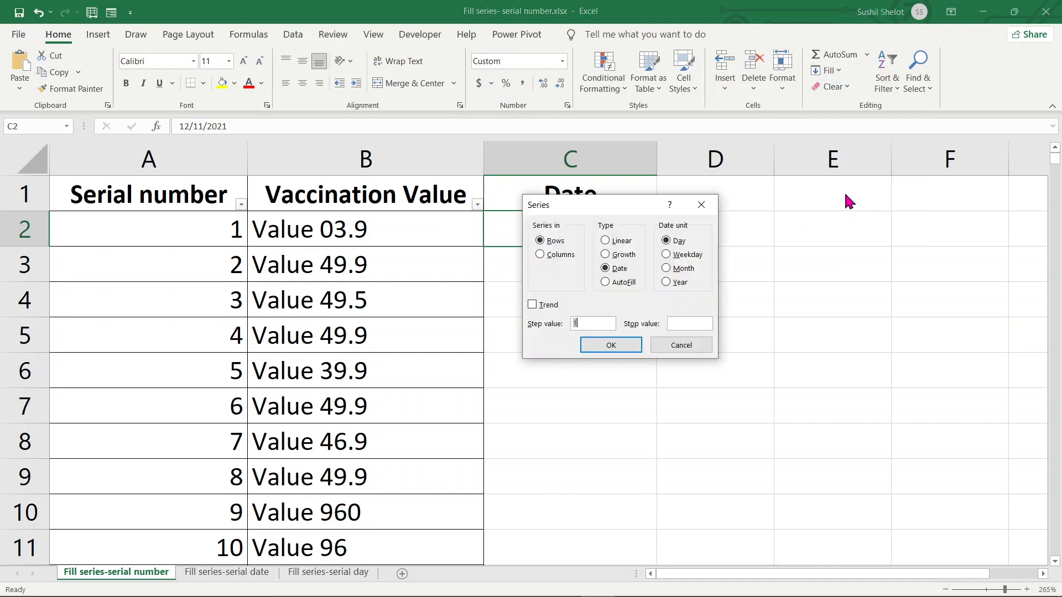
{"action": "left_click_drag", "start_coordinate": [623, 200], "coordinate": [906, 192]}
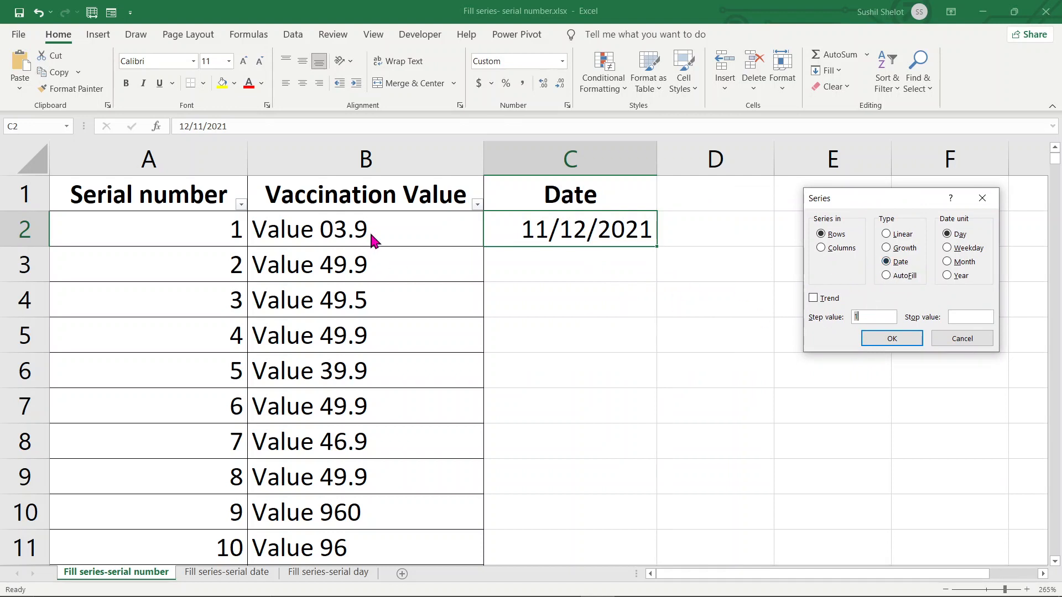
{"action": "left_click", "coordinate": [981, 198]}
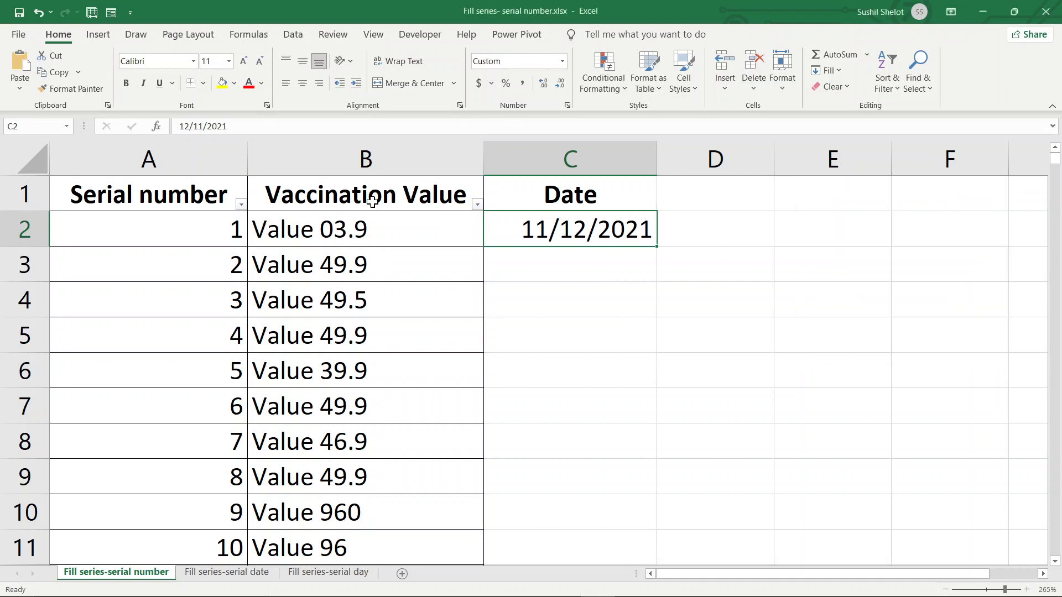
Step: Fill the Date column from C2 down to C21701 with a date series in columns, using the Day unit and step value 0
{"action": "left_click", "coordinate": [374, 224]}
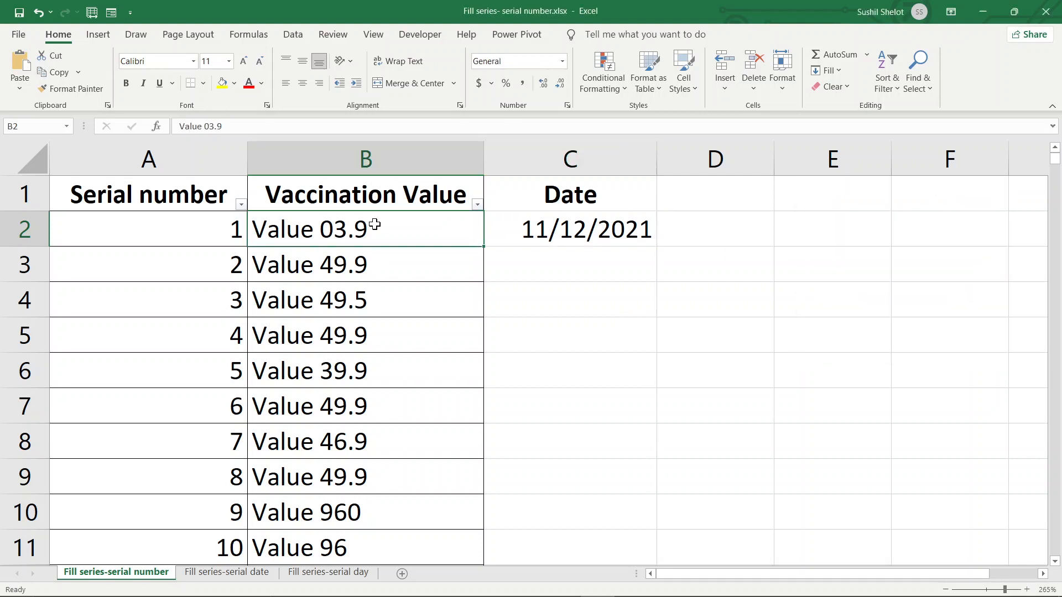
{"action": "key", "text": "ctrl+Down"}
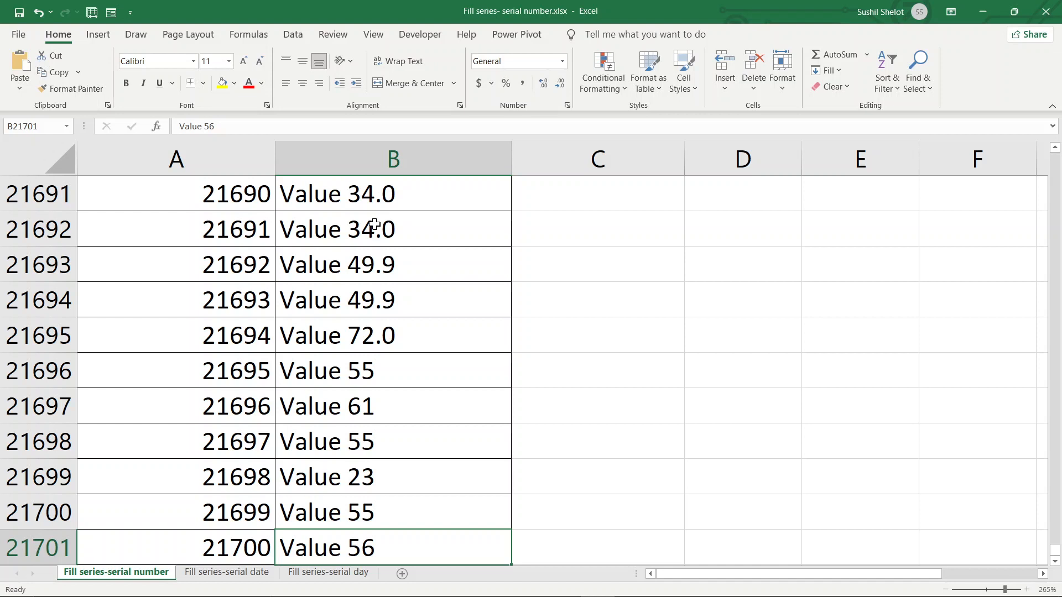
{"action": "left_click", "coordinate": [528, 549]}
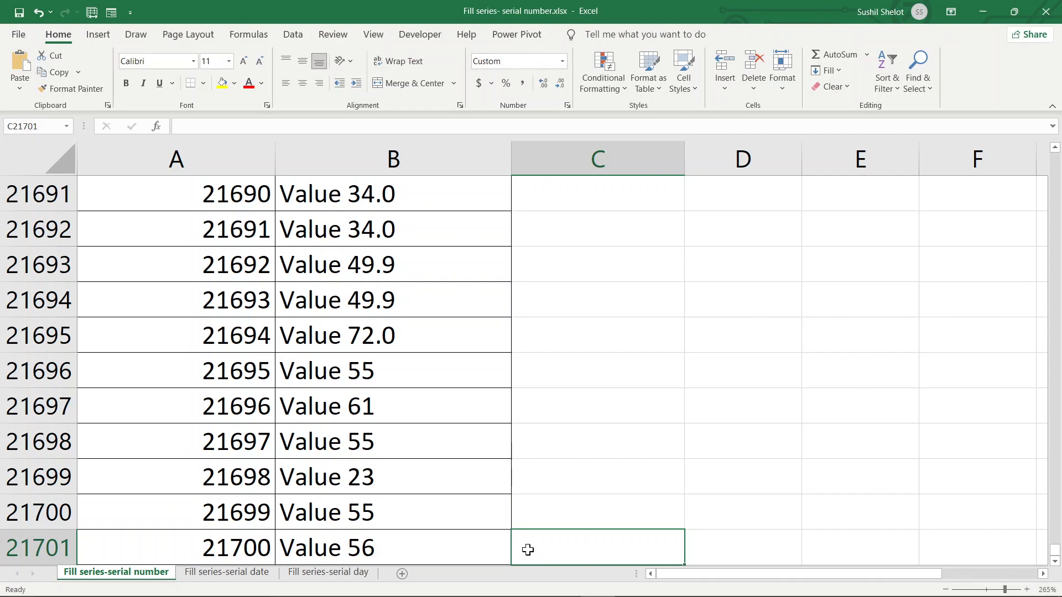
{"action": "key", "text": "ctrl+shift+Up"}
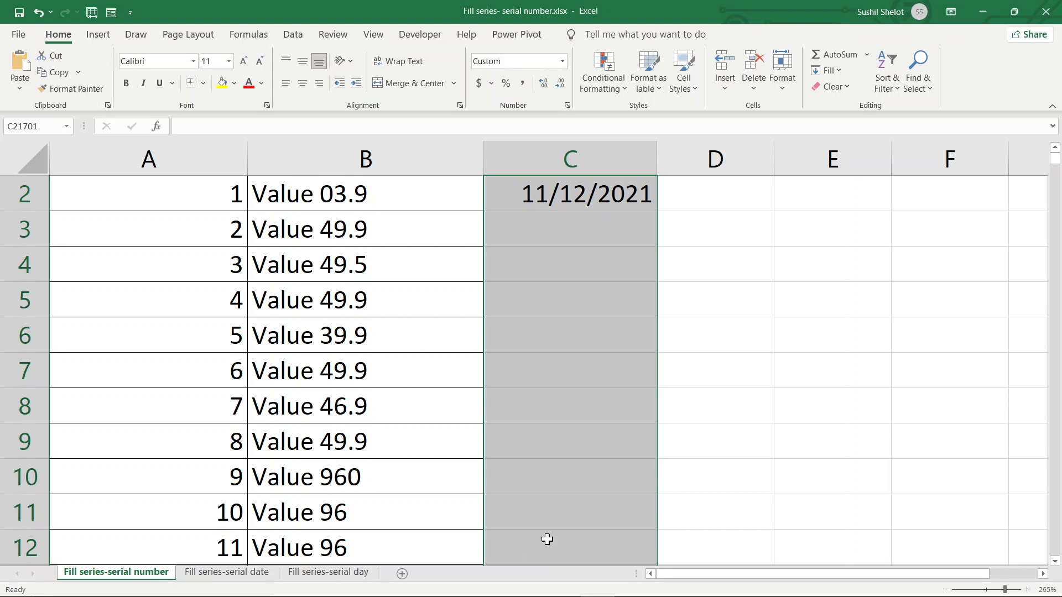
{"action": "scroll", "coordinate": [792, 455], "scroll_direction": "up", "scroll_amount": 1}
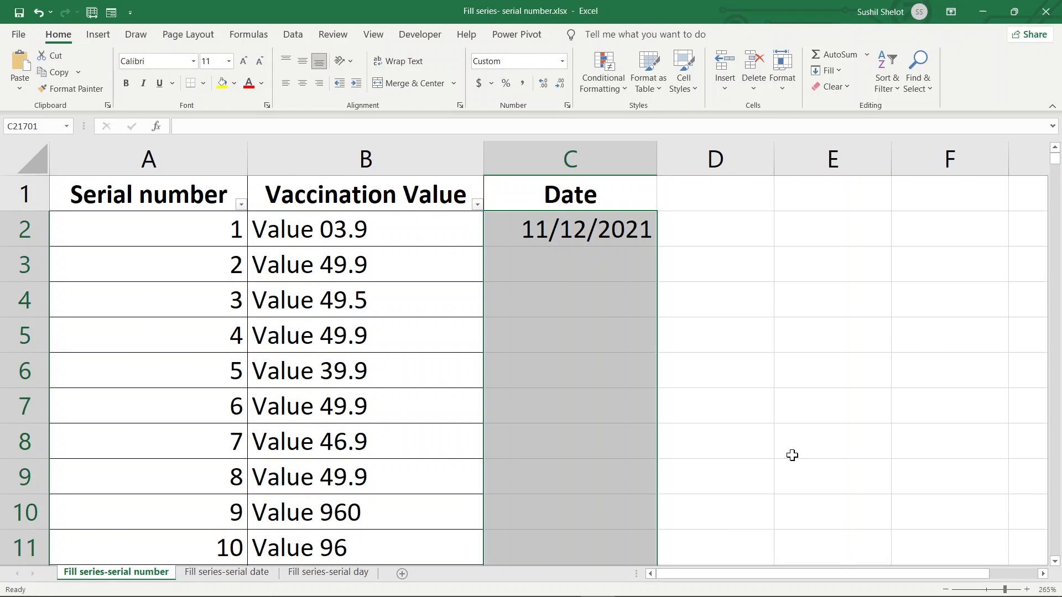
{"action": "left_click", "coordinate": [828, 71]}
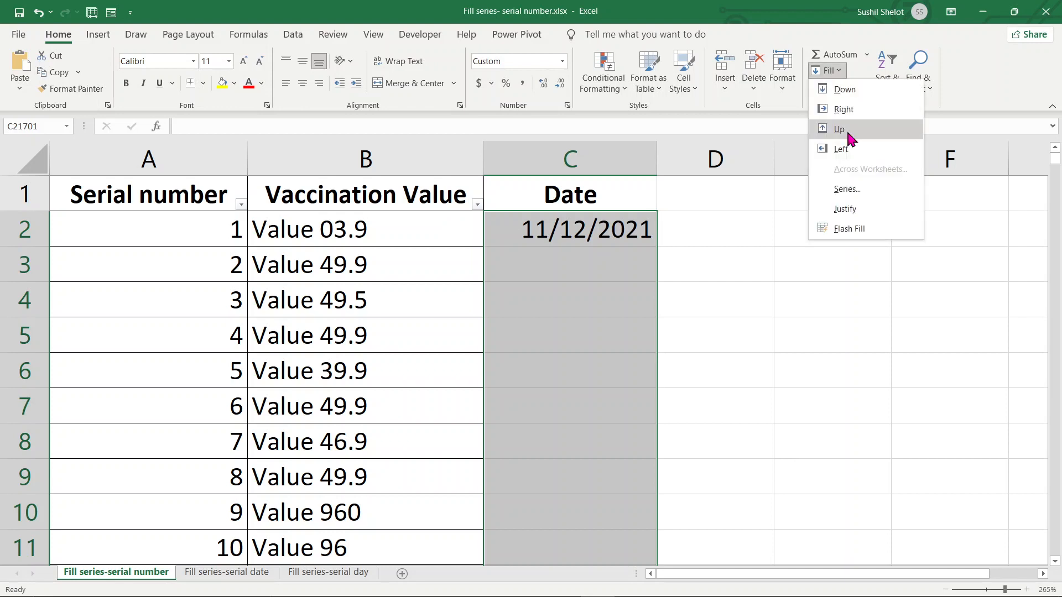
{"action": "left_click", "coordinate": [855, 183]}
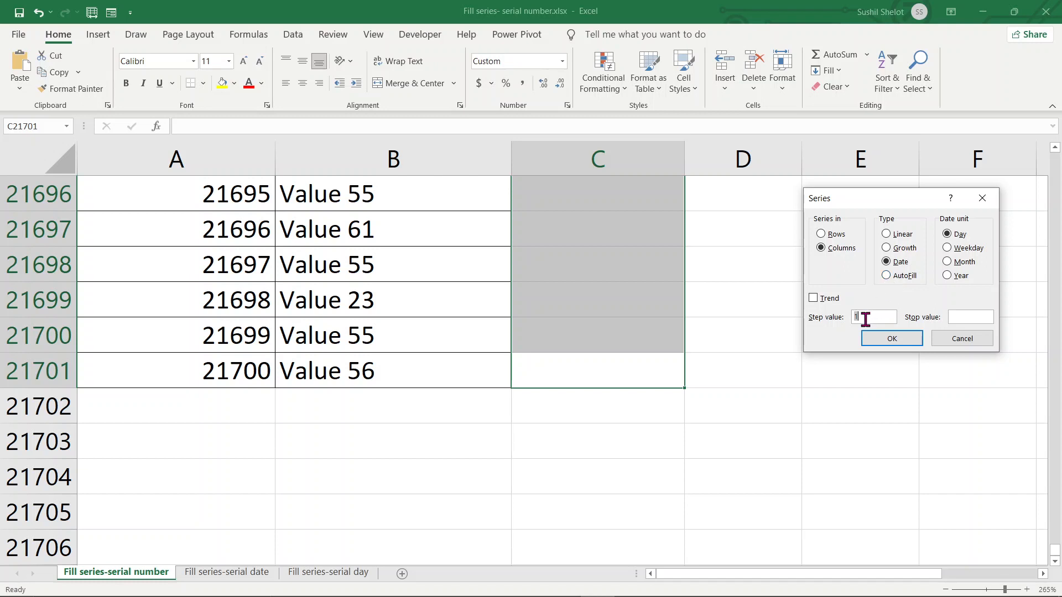
{"action": "type", "text": "0"}
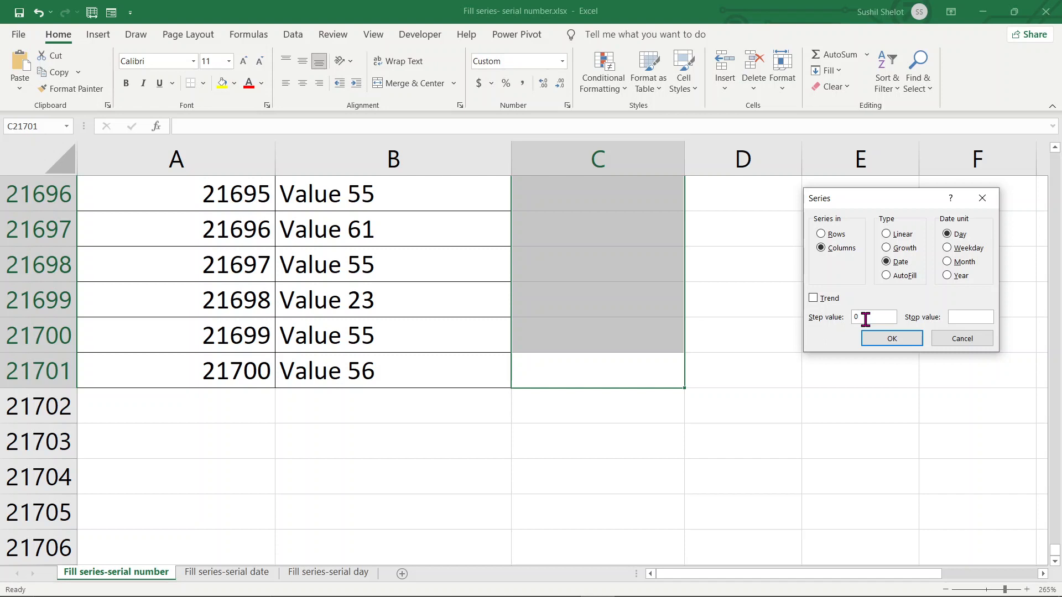
{"action": "left_click", "coordinate": [892, 339]}
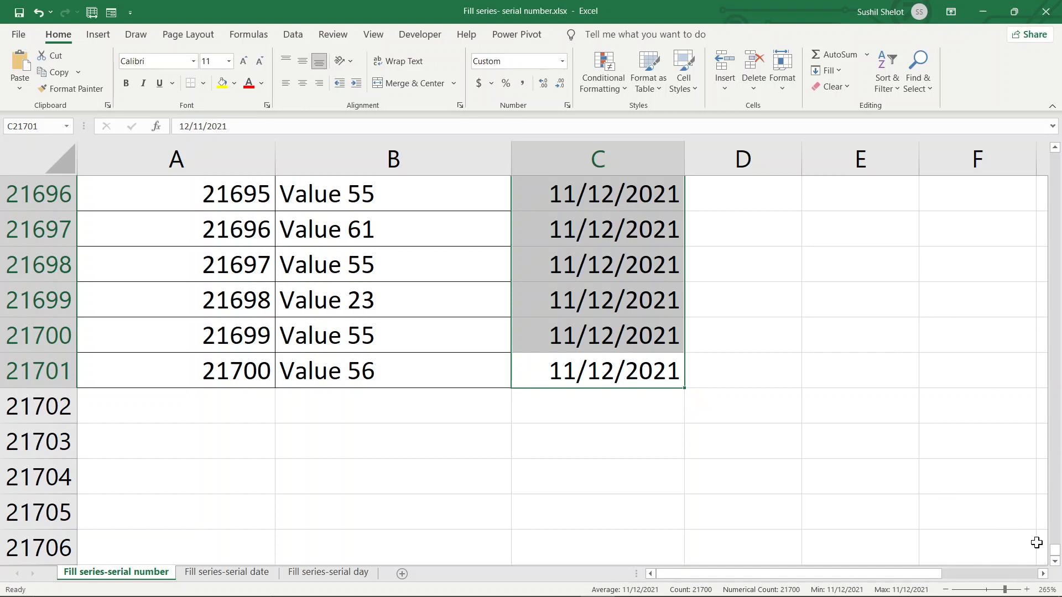
Step: Review the repeated dates in the Date column and undo the last date fill
{"action": "left_click_drag", "start_coordinate": [1055, 550], "coordinate": [1047, 308]}
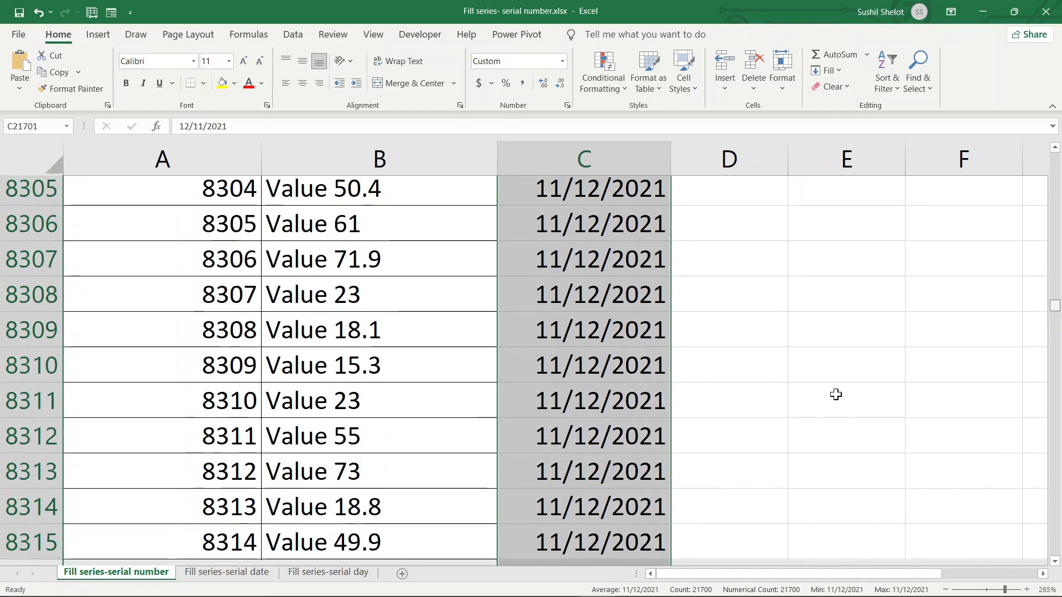
{"action": "scroll", "coordinate": [835, 395], "scroll_direction": "up", "scroll_amount": 20}
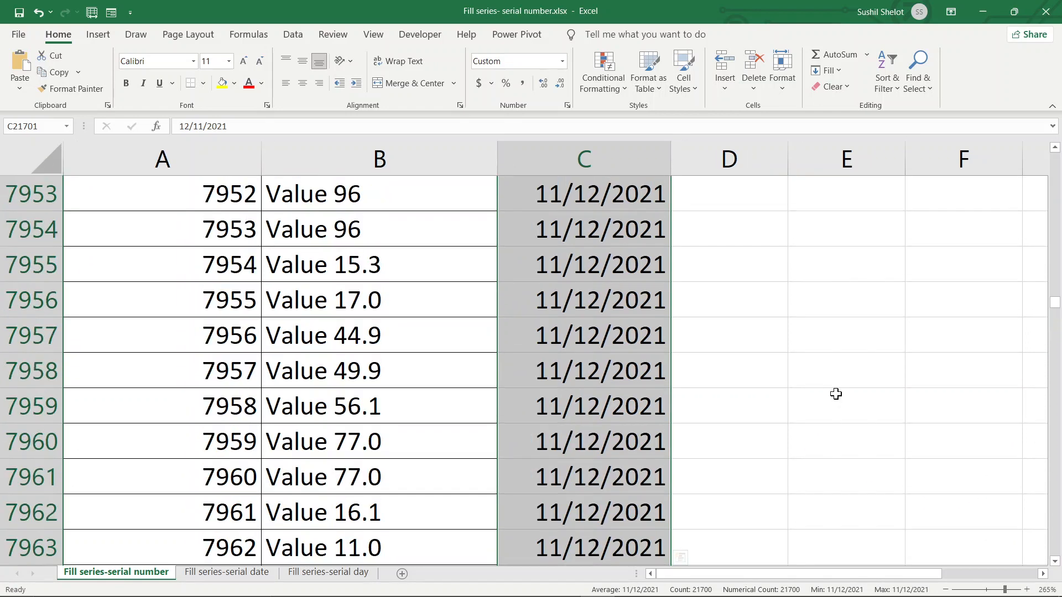
{"action": "scroll", "coordinate": [835, 394], "scroll_direction": "up", "scroll_amount": 20}
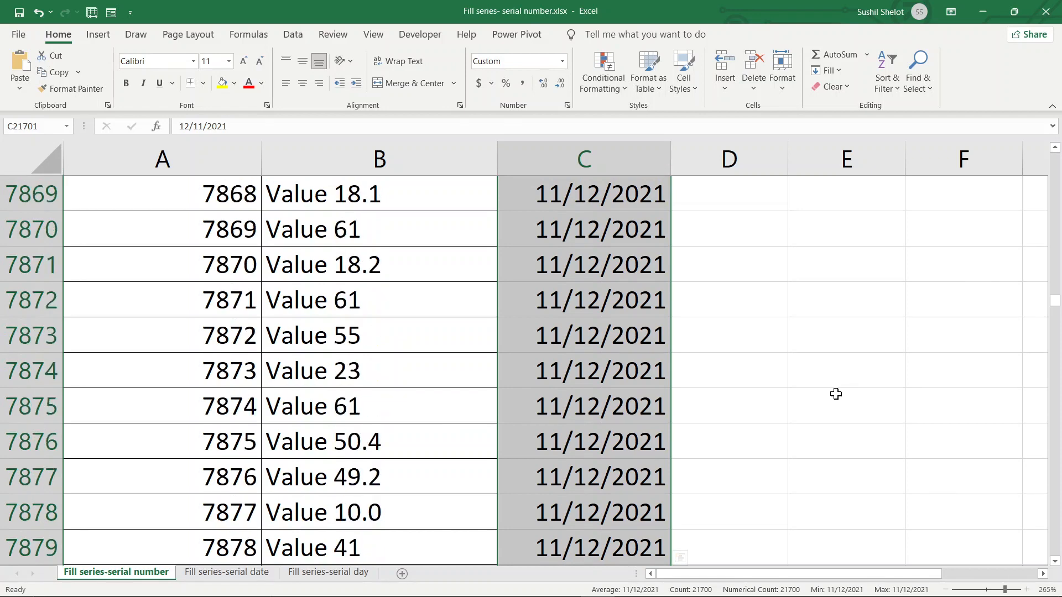
{"action": "key", "text": "ctrl+z"}
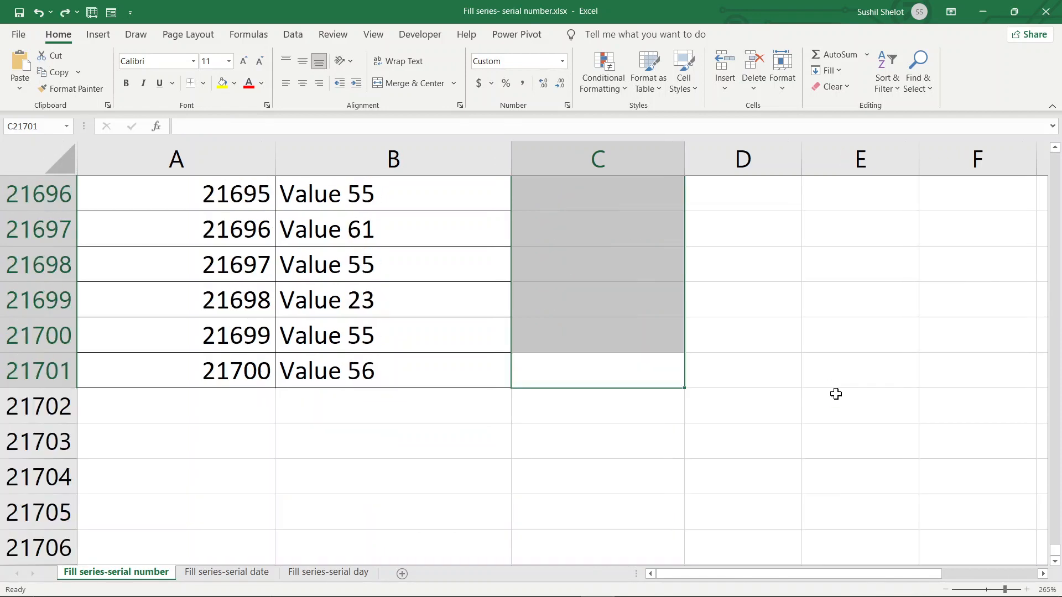
Step: Fill the selected Date cells C2 to C21701 with a date series in columns, using the Day unit and step value 1
{"action": "left_click", "coordinate": [827, 71]}
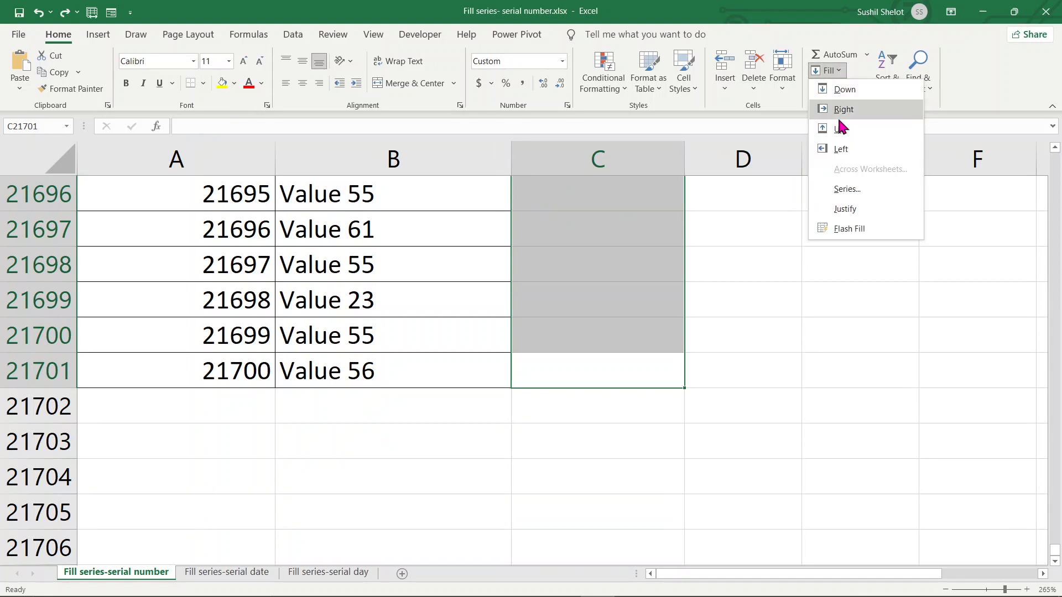
{"action": "left_click", "coordinate": [844, 190]}
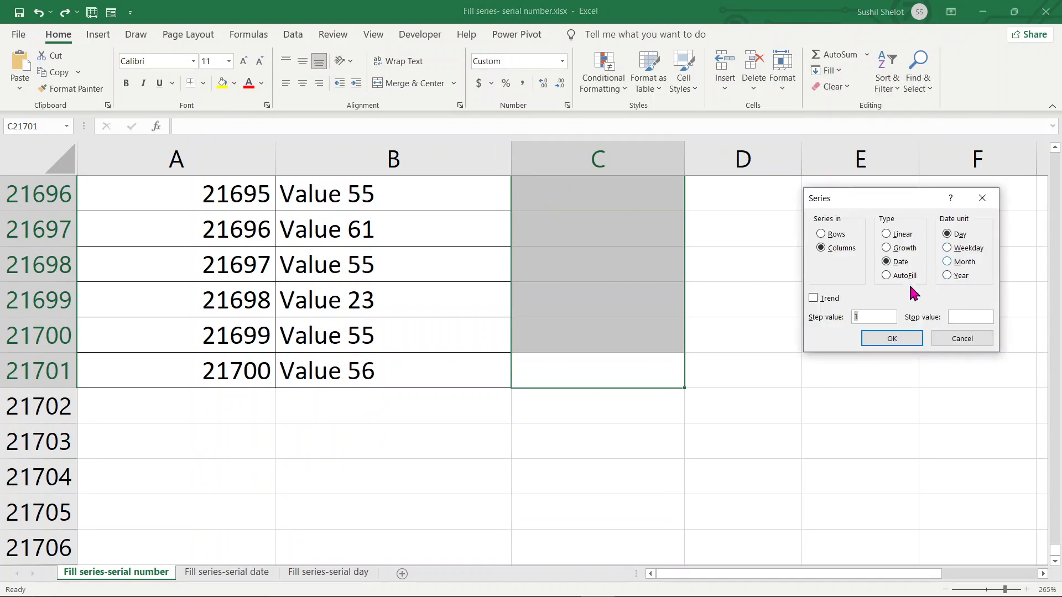
{"action": "left_click", "coordinate": [890, 339]}
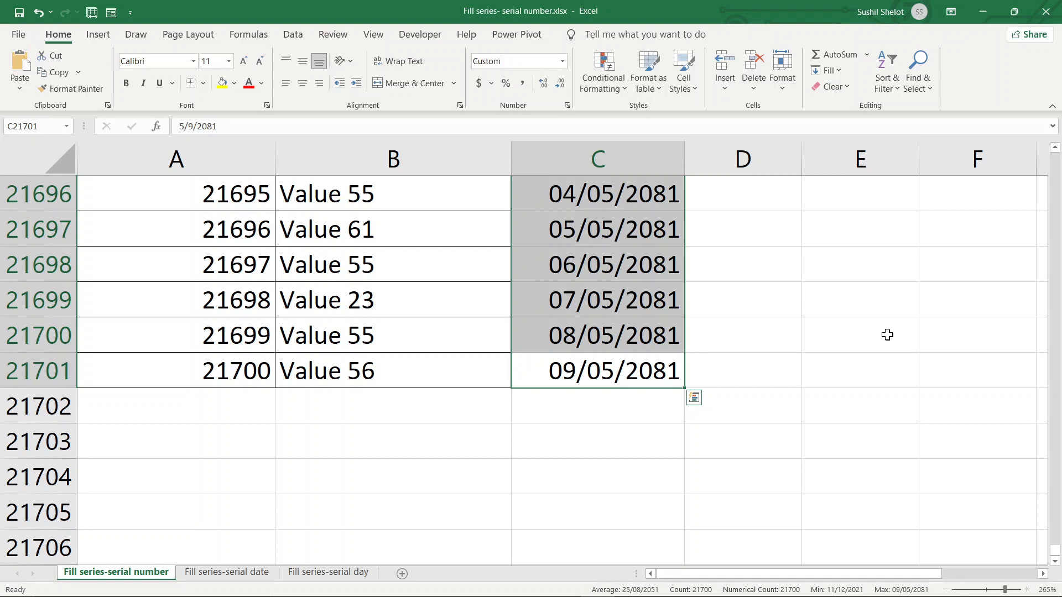
Step: Examine the daily date sequence near the last data row and in the first few rows of the Date column
{"action": "key", "text": "ctrl+period"}
{"action": "scroll", "coordinate": [887, 334], "scroll_direction": "up", "scroll_amount": 11}
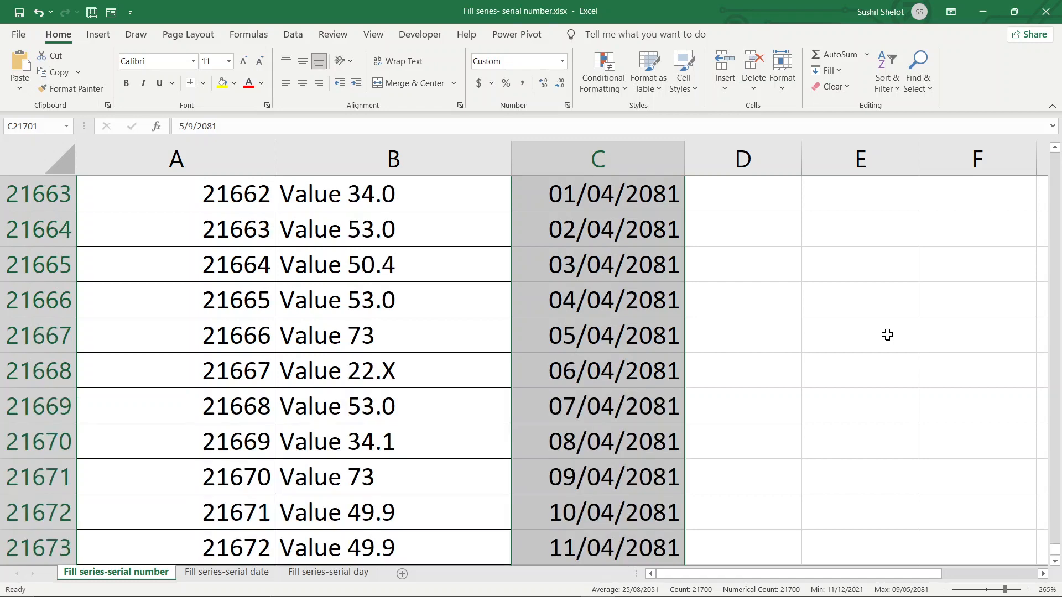
{"action": "scroll", "coordinate": [886, 334], "scroll_direction": "up", "scroll_amount": 5}
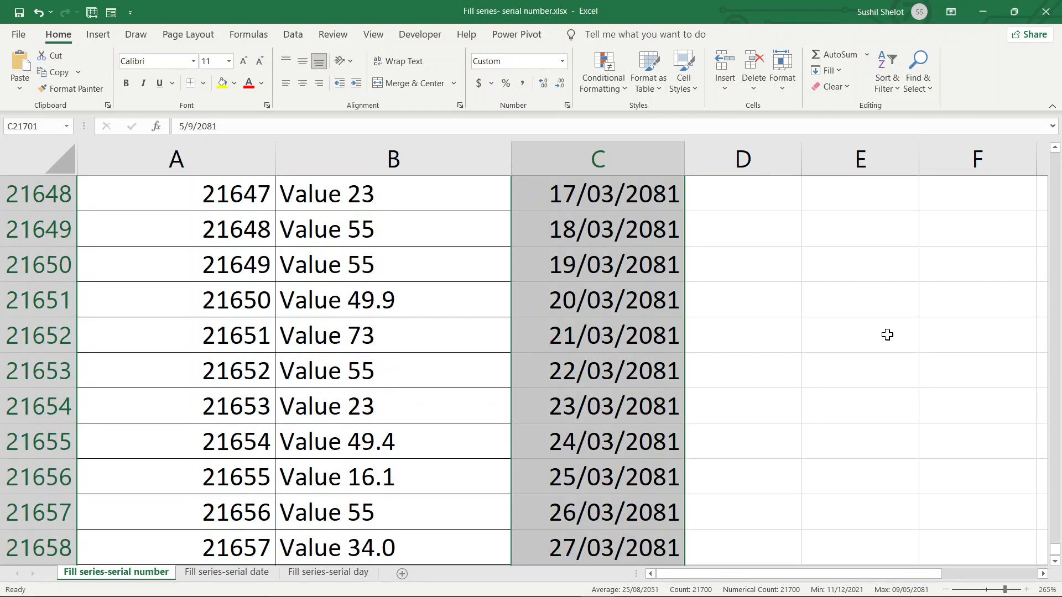
{"action": "left_click", "coordinate": [677, 545]}
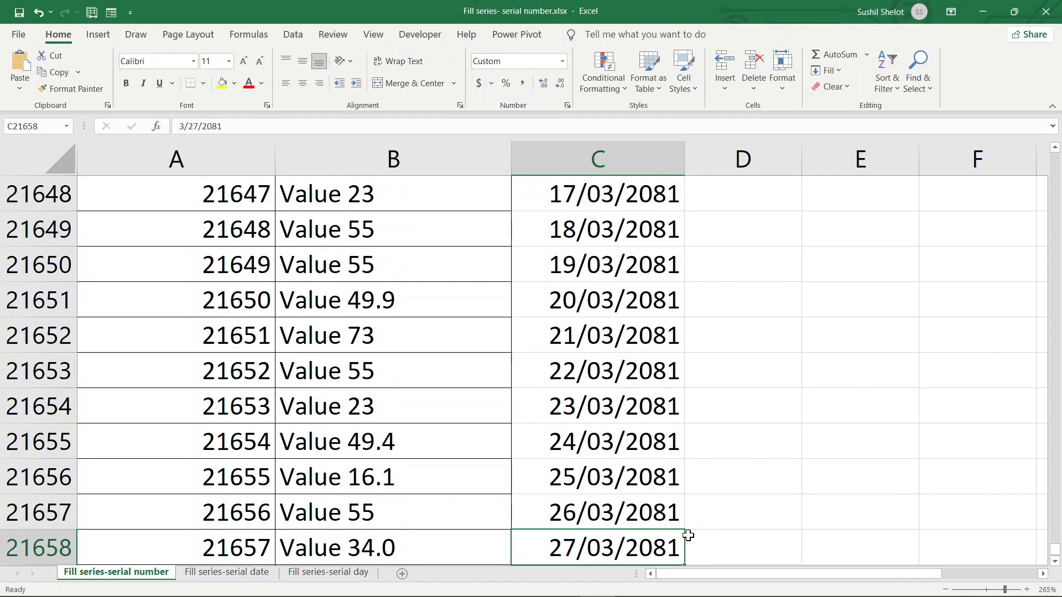
{"action": "key", "text": "ctrl+Up"}
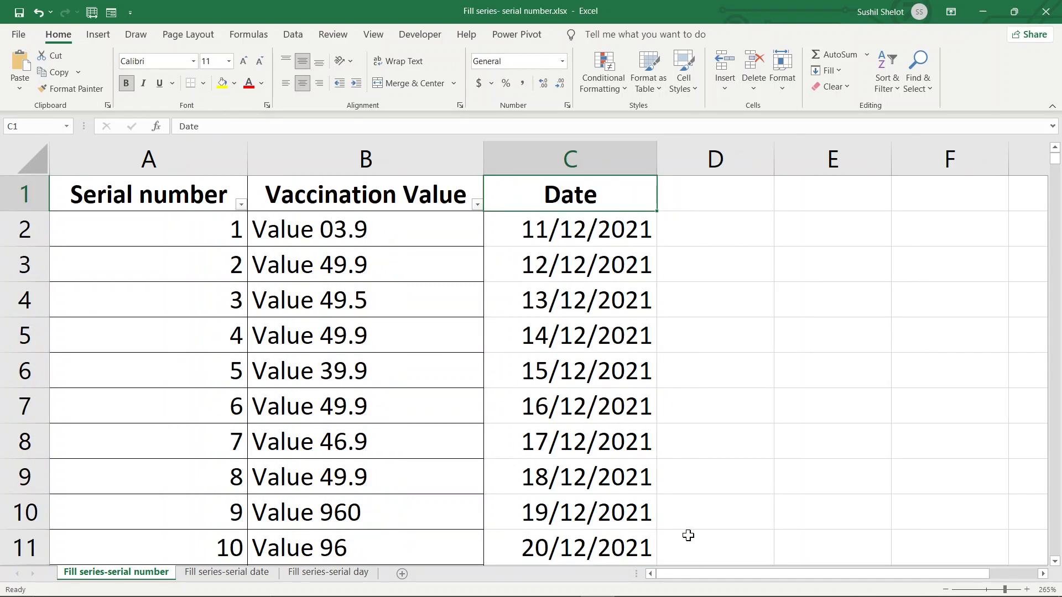
{"action": "left_click", "coordinate": [573, 237]}
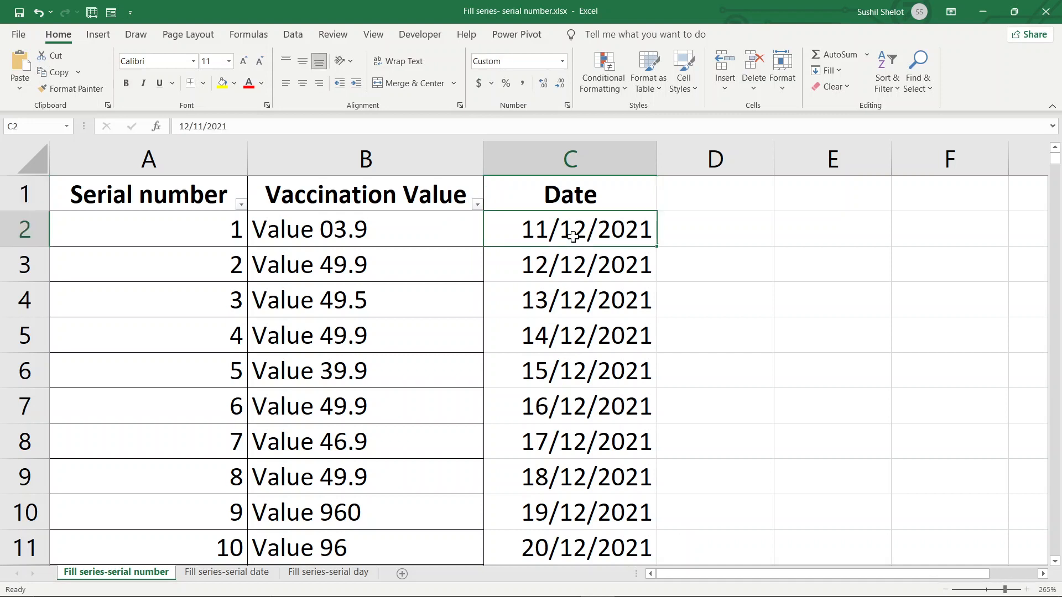
{"action": "left_click", "coordinate": [573, 269]}
{"action": "left_click", "coordinate": [571, 303]}
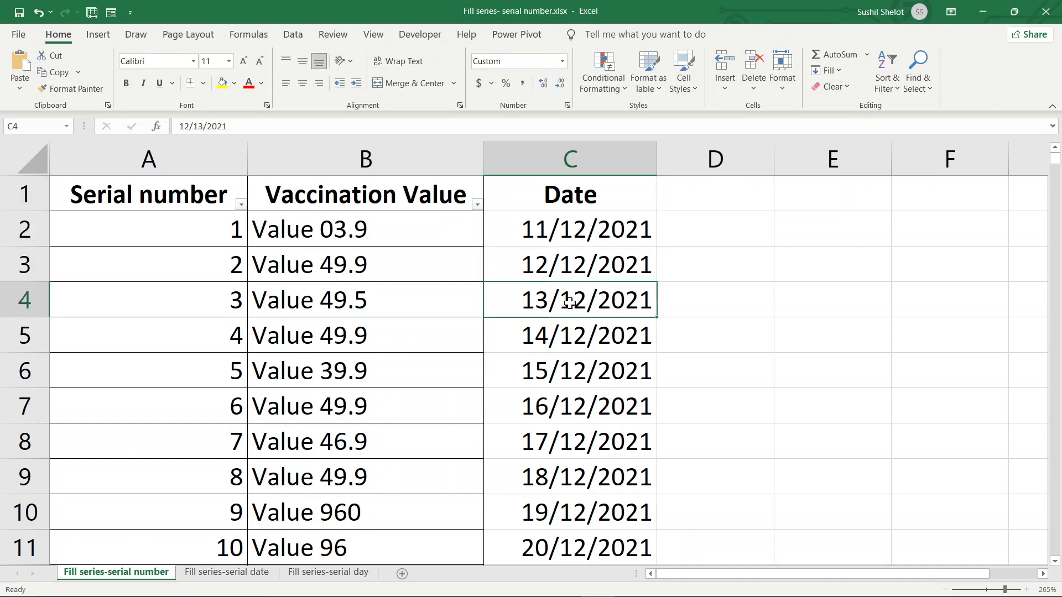
{"action": "left_click", "coordinate": [573, 335]}
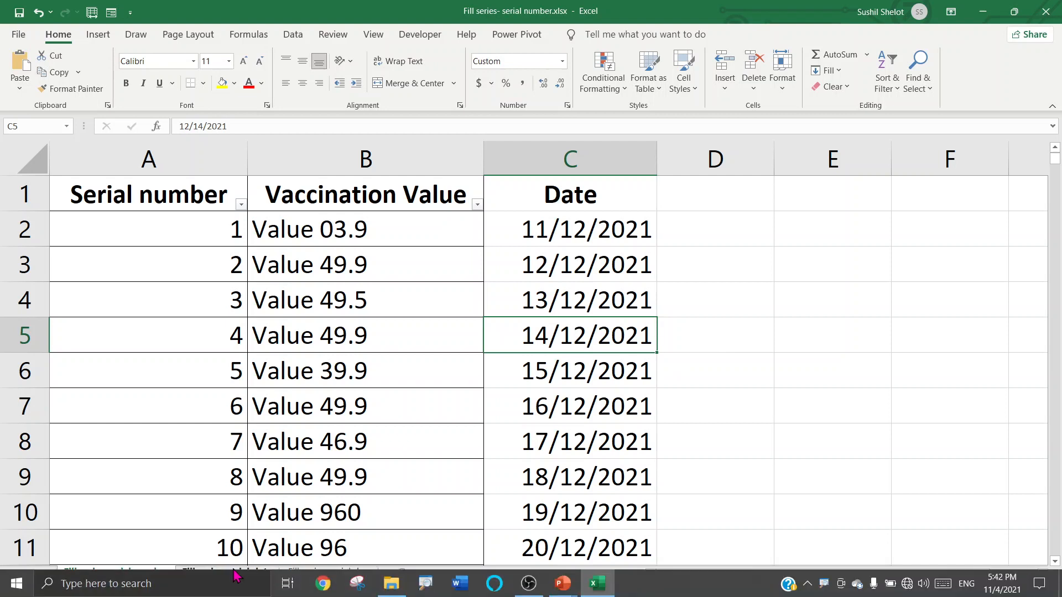
Step: On the Fill series-serial date sheet, fill Serial number cells A2 to A21 with a linear series in columns, using step value 1
{"action": "left_click", "coordinate": [210, 572]}
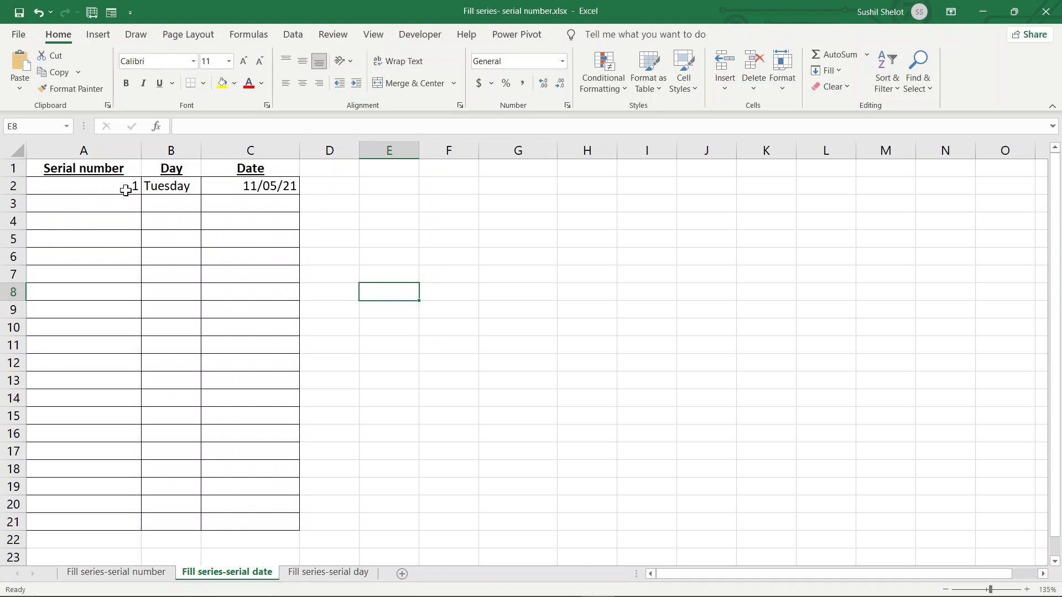
{"action": "left_click", "coordinate": [118, 184]}
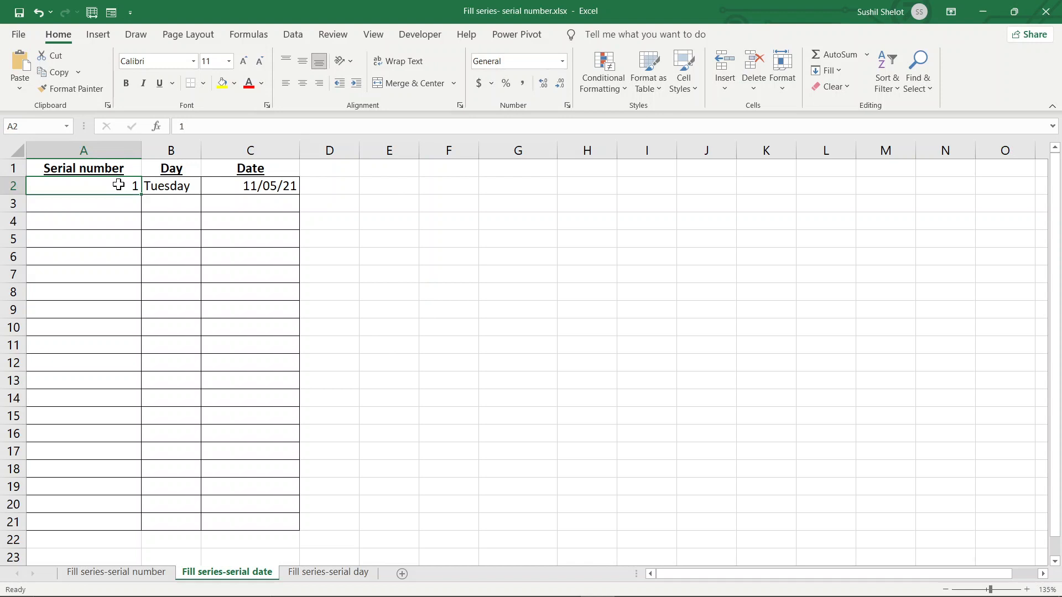
{"action": "left_click", "coordinate": [89, 517]}
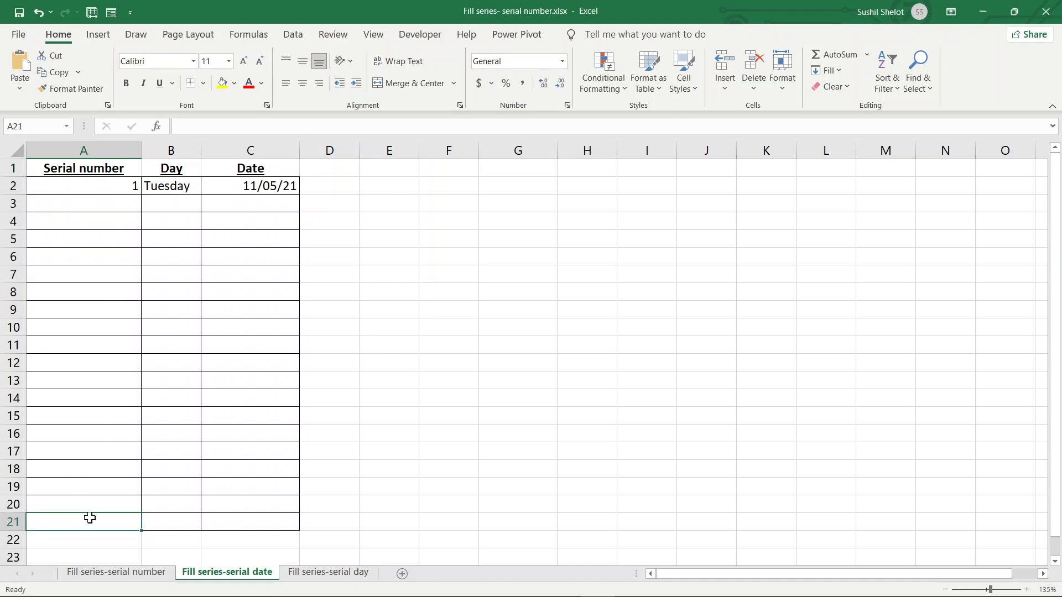
{"action": "key", "text": "ctrl+shift+Up"}
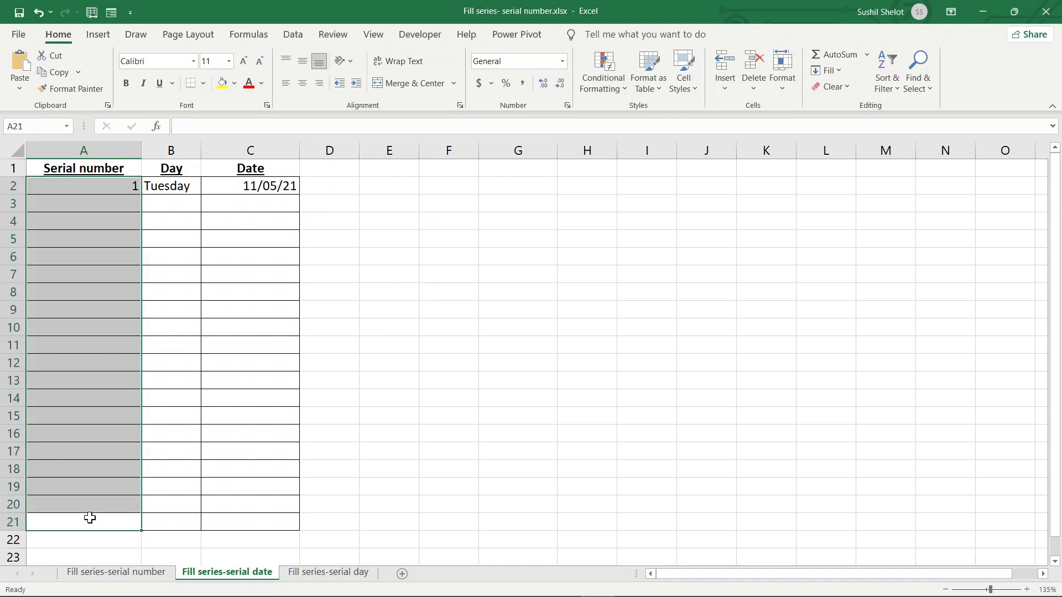
{"action": "left_click", "coordinate": [838, 76]}
{"action": "left_click", "coordinate": [848, 187]}
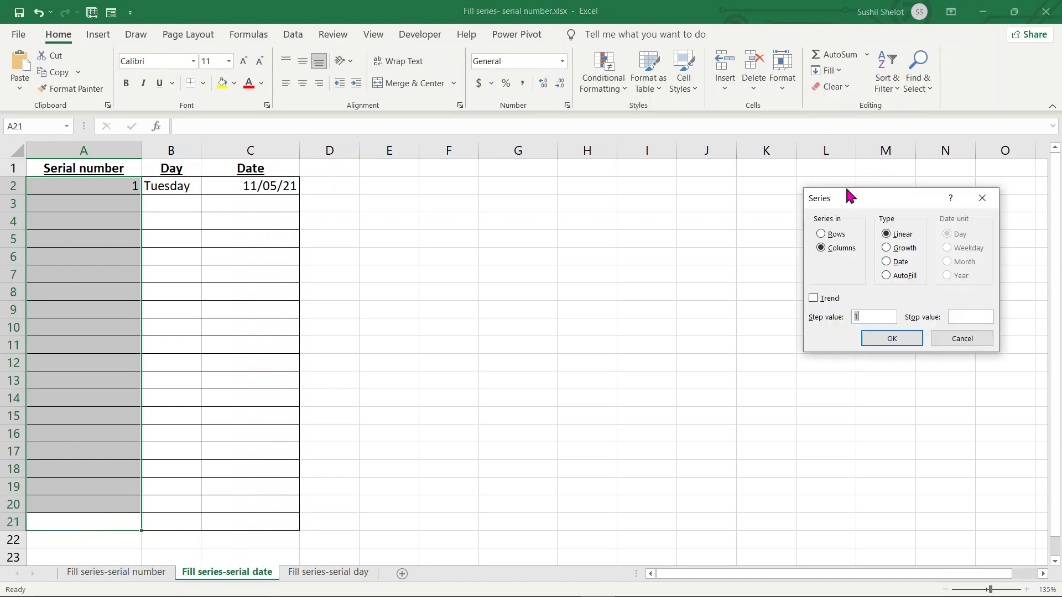
{"action": "left_click", "coordinate": [883, 345]}
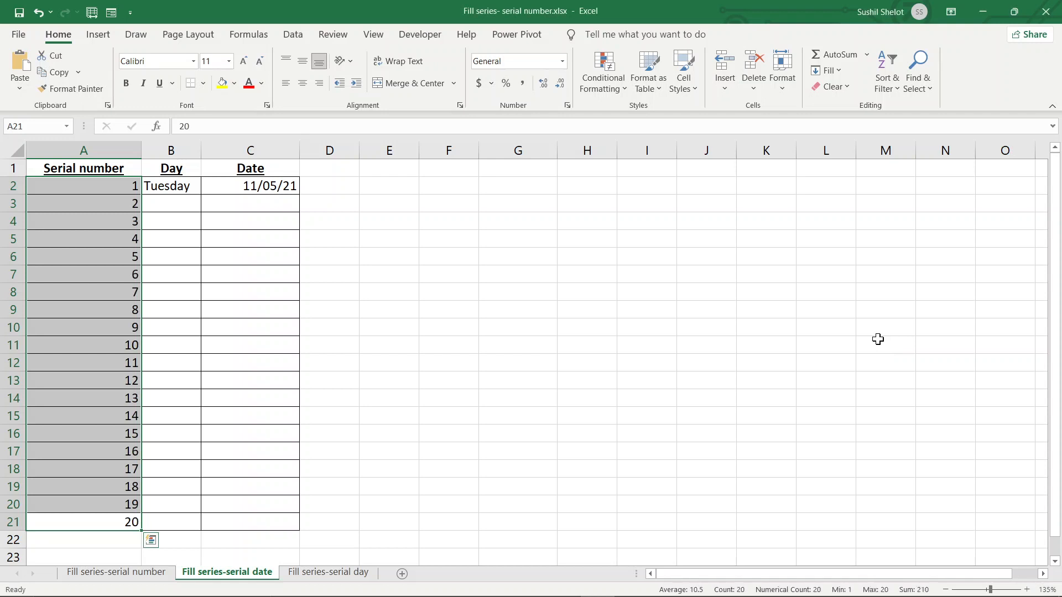
Step: Copy Tuesday from B2 into the remaining Day cells B3 to B21
{"action": "left_click", "coordinate": [187, 186]}
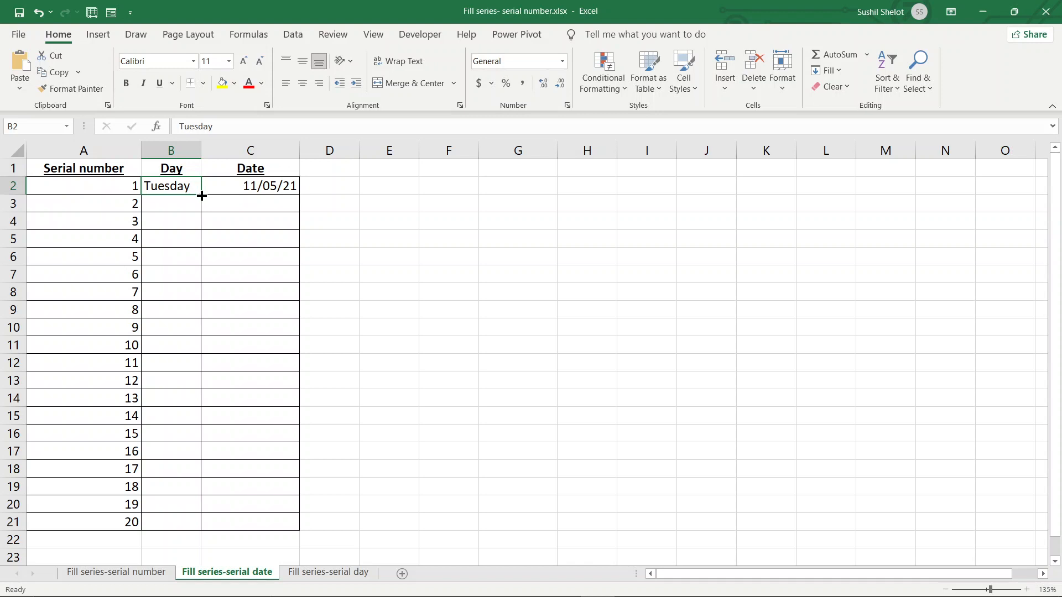
{"action": "key", "text": "ctrl+c"}
{"action": "left_click_drag", "start_coordinate": [193, 203], "coordinate": [192, 516]}
{"action": "key", "text": "ctrl+v"}
{"action": "key", "text": "ctrl"}
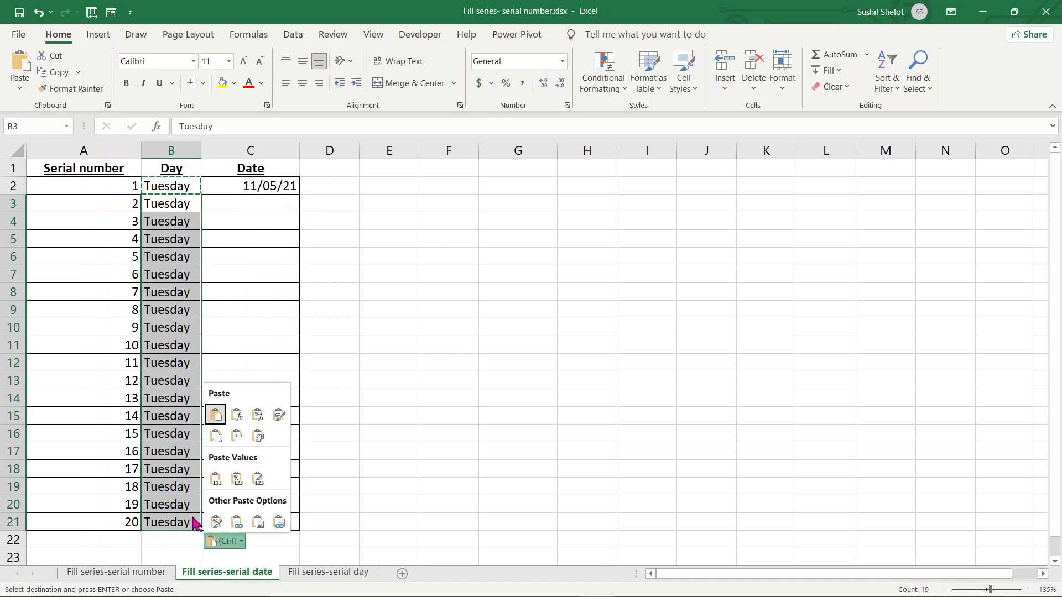
{"action": "key", "text": "ctrl"}
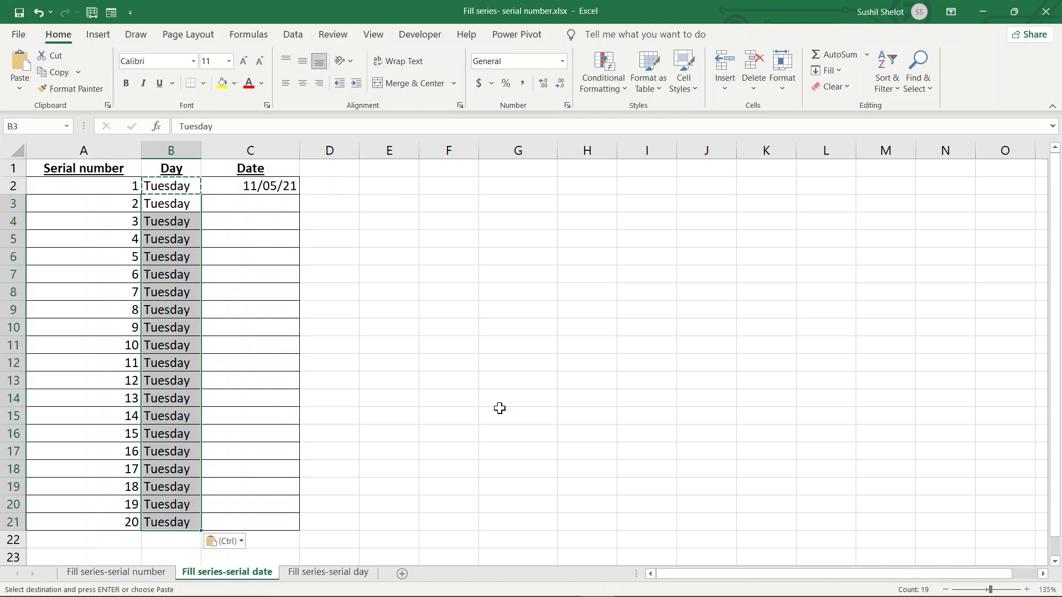
Step: Fill Date cells C2 to C21 with a date series in columns, using the Weekday unit and step value 5
{"action": "left_click", "coordinate": [275, 205]}
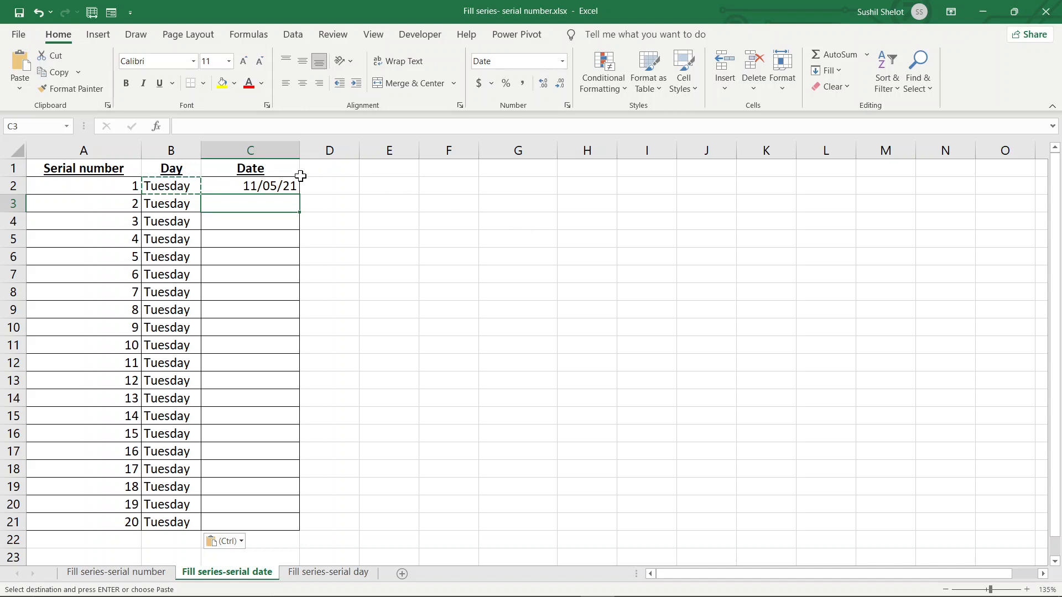
{"action": "left_click_drag", "start_coordinate": [287, 188], "coordinate": [289, 520]}
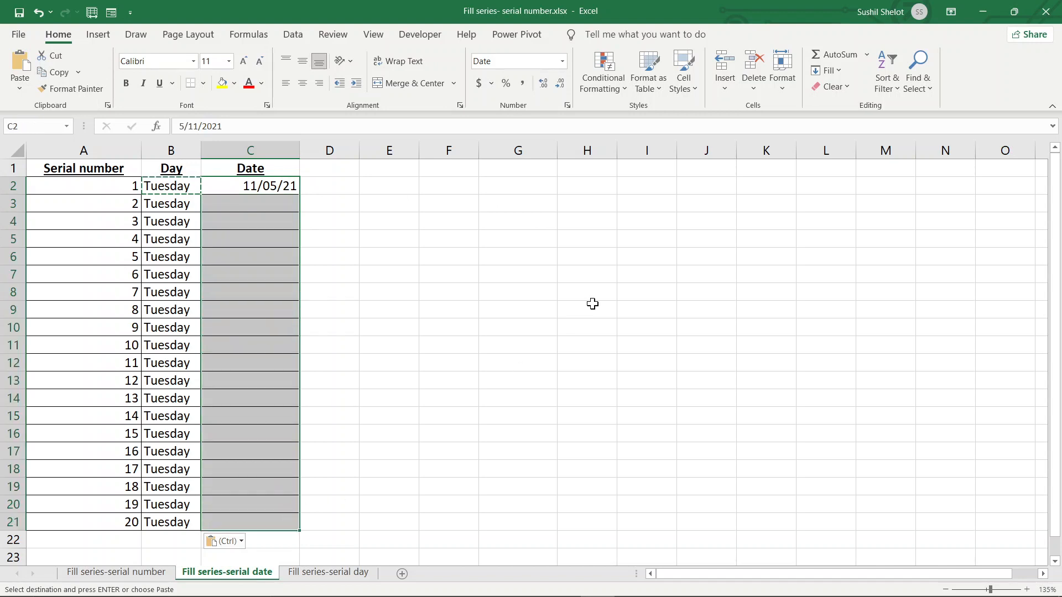
{"action": "left_click", "coordinate": [834, 70]}
{"action": "left_click", "coordinate": [845, 191]}
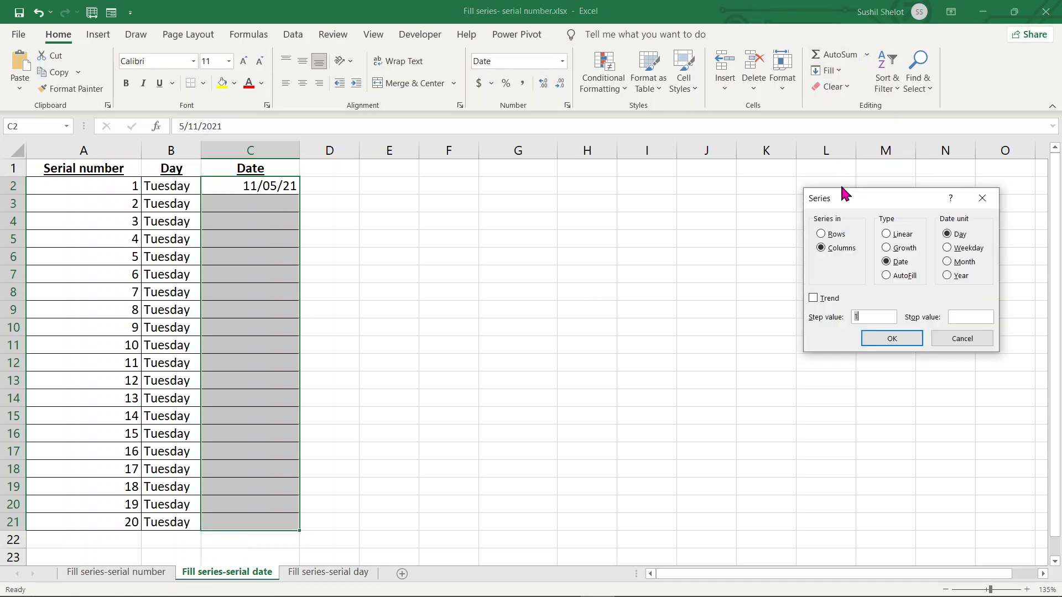
{"action": "left_click_drag", "start_coordinate": [866, 198], "coordinate": [394, 183]}
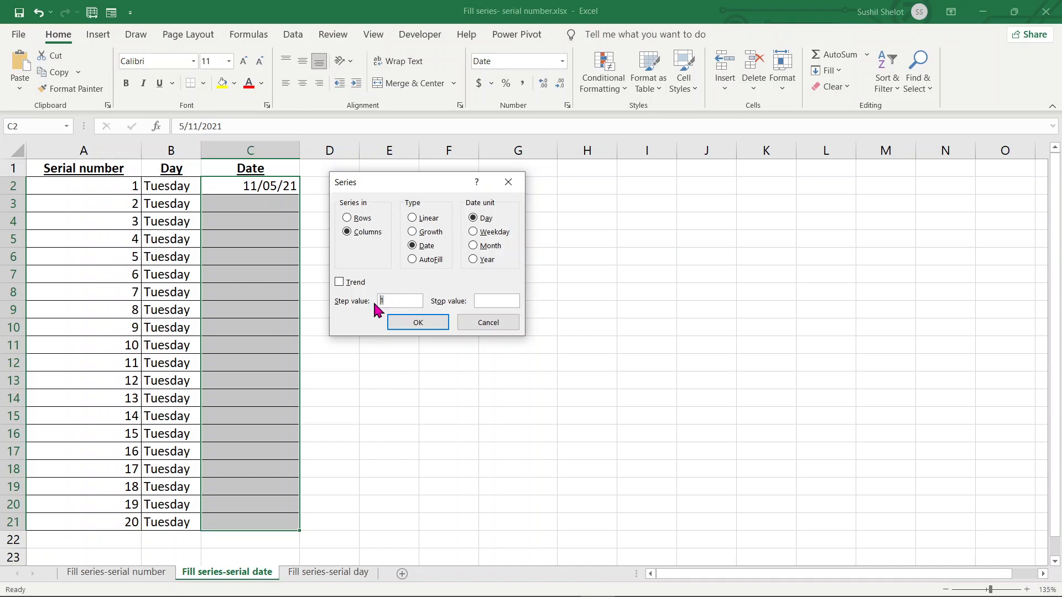
{"action": "type", "text": "7"}
{"action": "left_click", "coordinate": [474, 232]}
{"action": "left_click_drag", "start_coordinate": [393, 301], "coordinate": [376, 307]}
{"action": "type", "text": "5"}
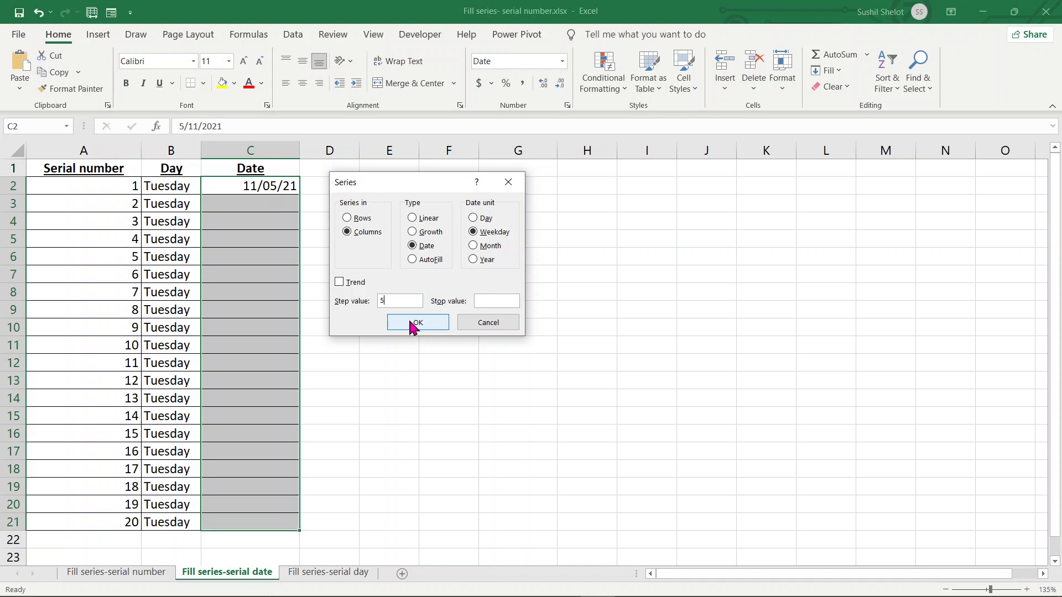
{"action": "left_click", "coordinate": [414, 324]}
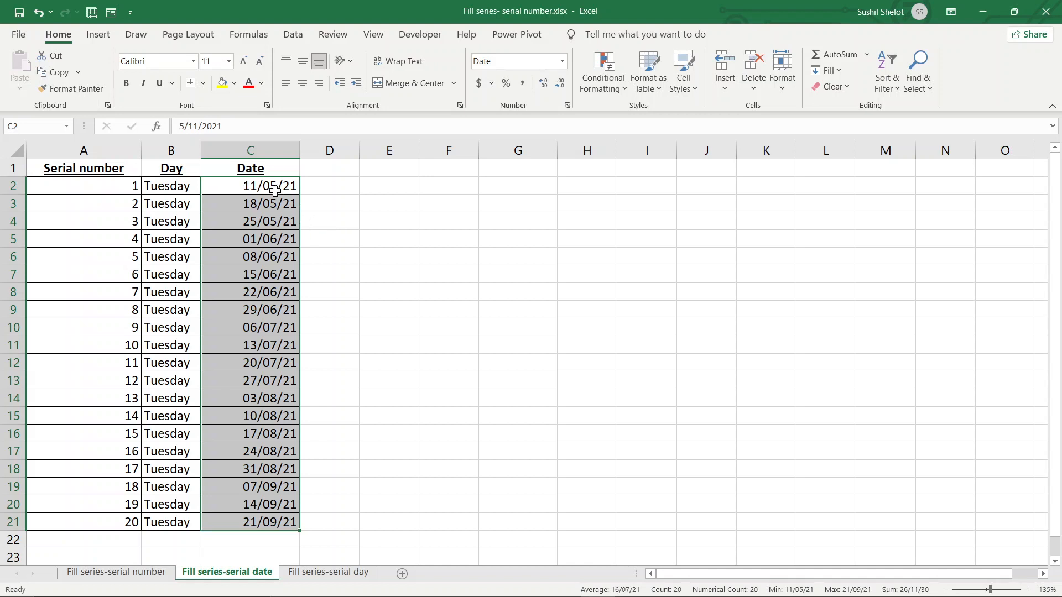
Step: Compare the filled Tuesday dates with May 2021 in the system calendar, and return to the worksheet with D2 selected
{"action": "left_click", "coordinate": [1002, 591]}
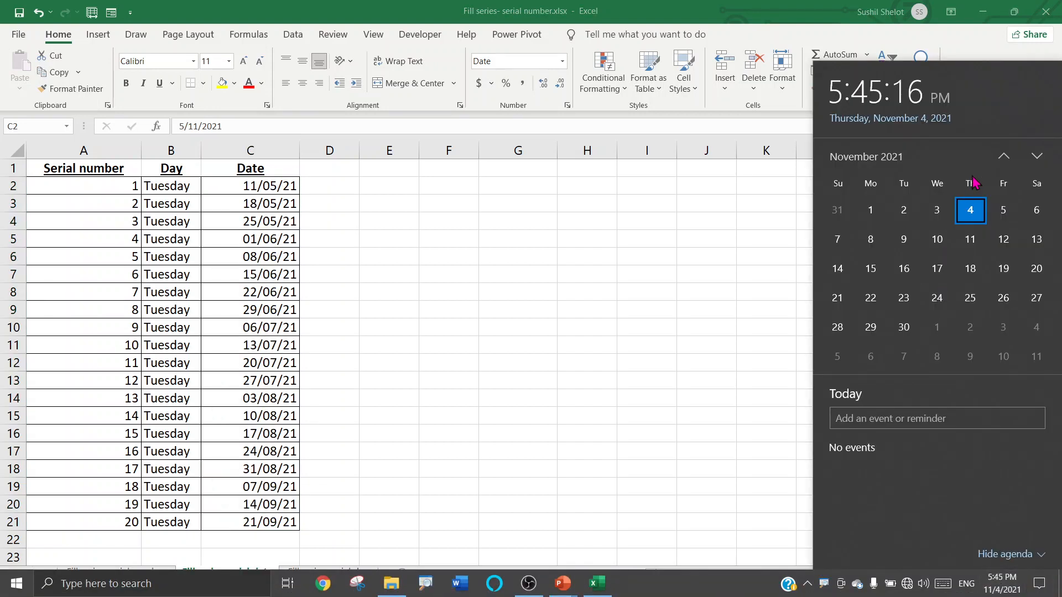
{"action": "left_click", "coordinate": [1002, 158]}
{"action": "left_click", "coordinate": [1003, 158]}
{"action": "left_click", "coordinate": [1002, 158]}
{"action": "left_click", "coordinate": [1003, 158]}
{"action": "left_click", "coordinate": [1003, 158]}
{"action": "left_click", "coordinate": [1004, 157]}
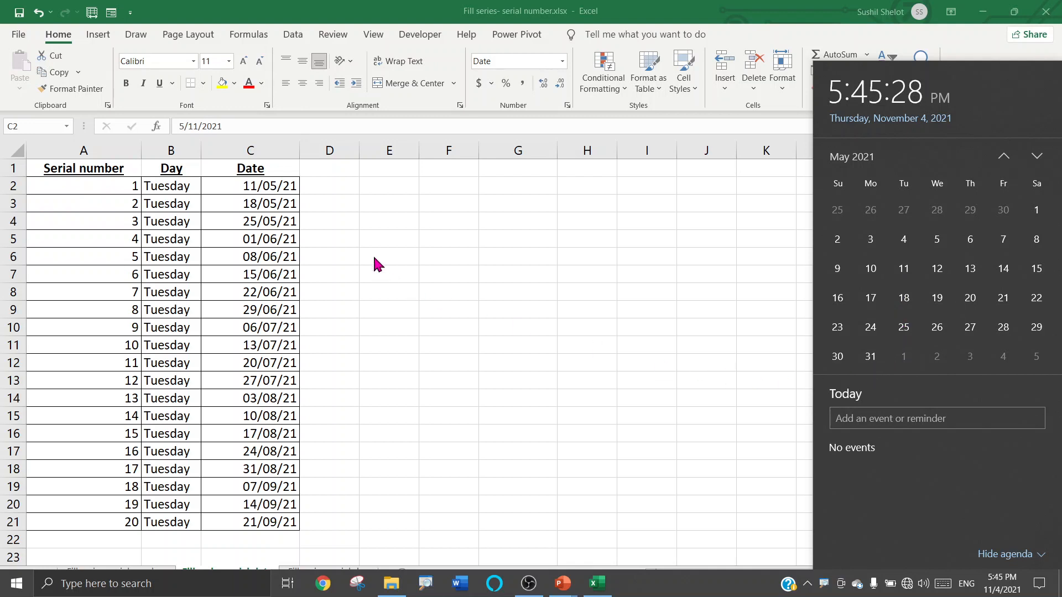
{"action": "left_click", "coordinate": [316, 182]}
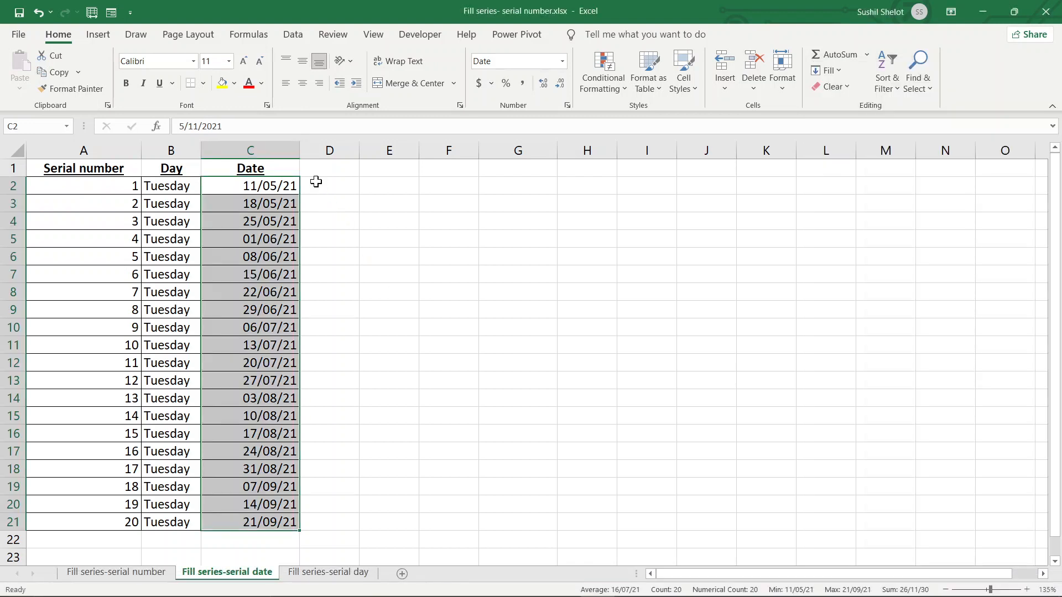
{"action": "left_click", "coordinate": [316, 181]}
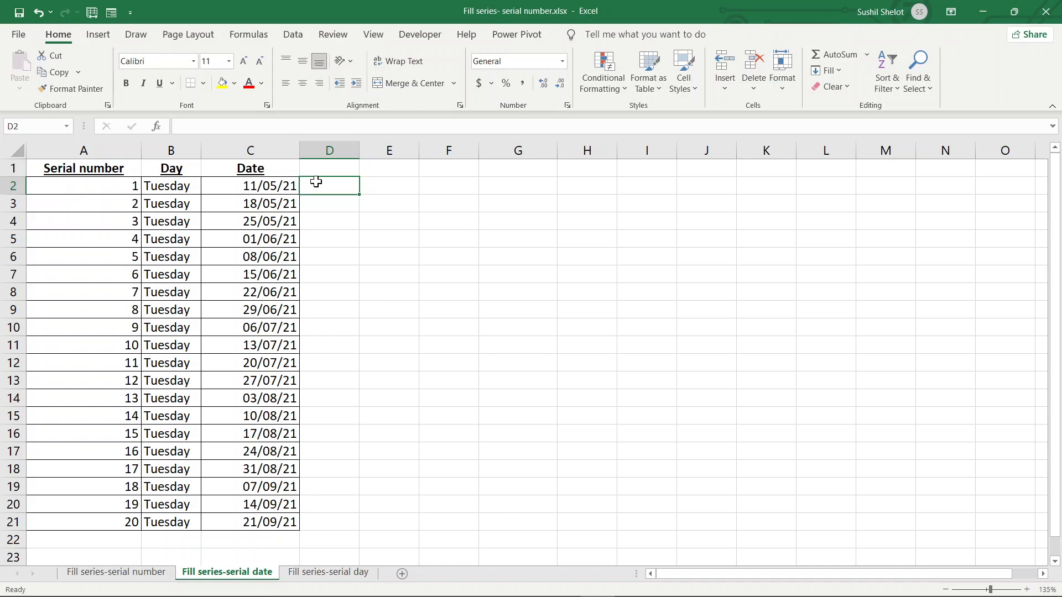
Step: On the Fill series-serial day sheet, fill B3 to H3 with weekday names using an AutoFill series in rows, and autofit column D
{"action": "left_click", "coordinate": [332, 574]}
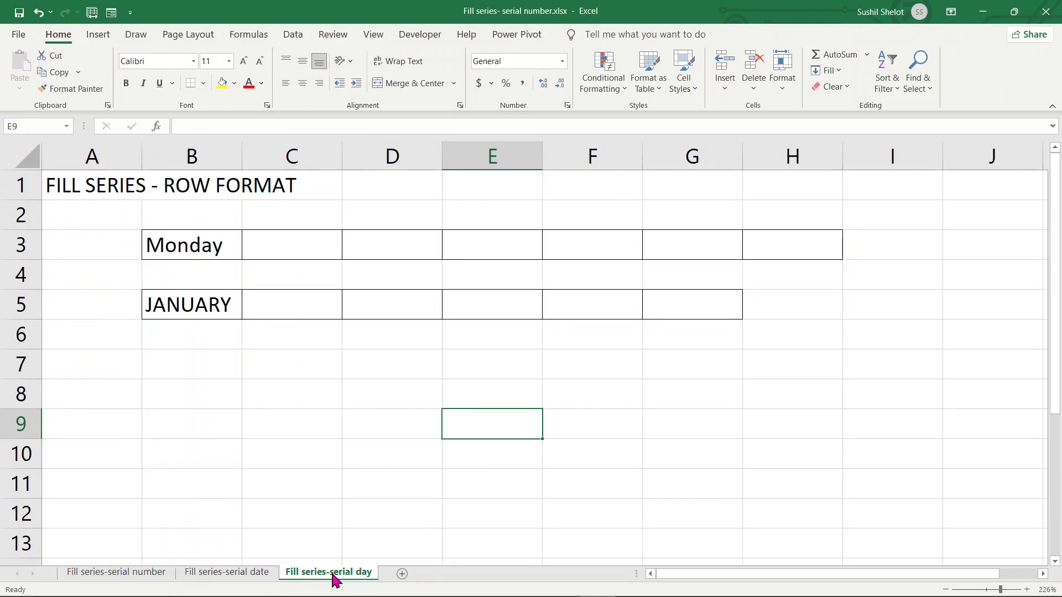
{"action": "left_click_drag", "start_coordinate": [200, 248], "coordinate": [801, 253]}
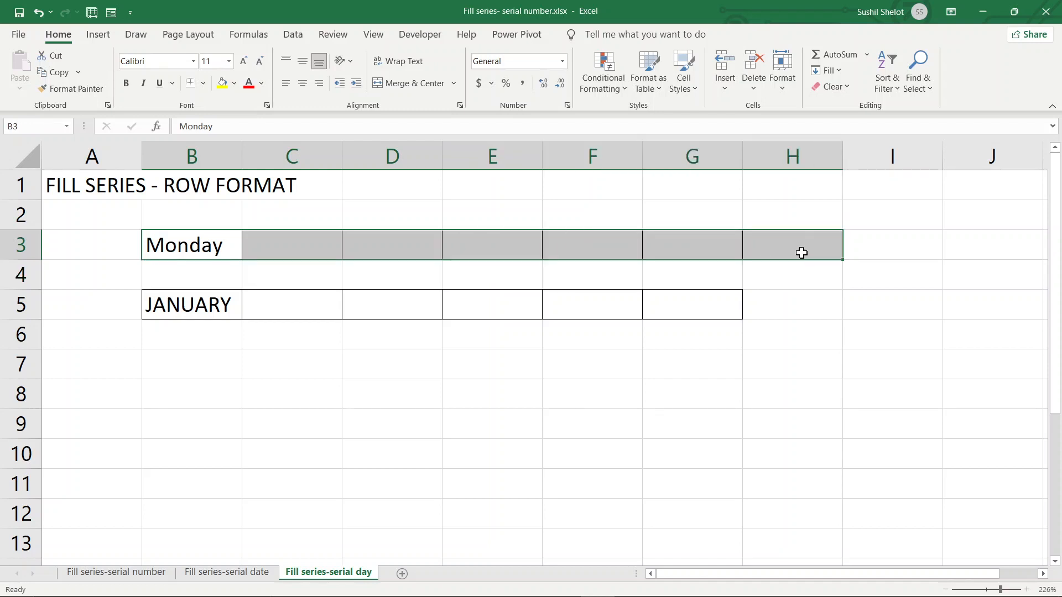
{"action": "left_click", "coordinate": [827, 70]}
{"action": "left_click", "coordinate": [851, 192]}
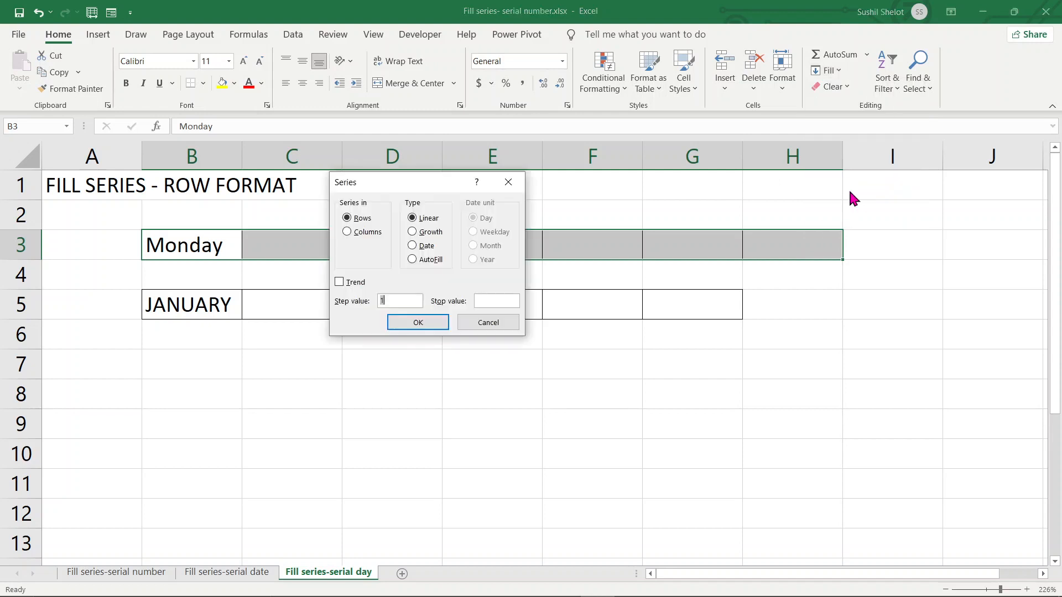
{"action": "left_click_drag", "start_coordinate": [420, 181], "coordinate": [853, 282]}
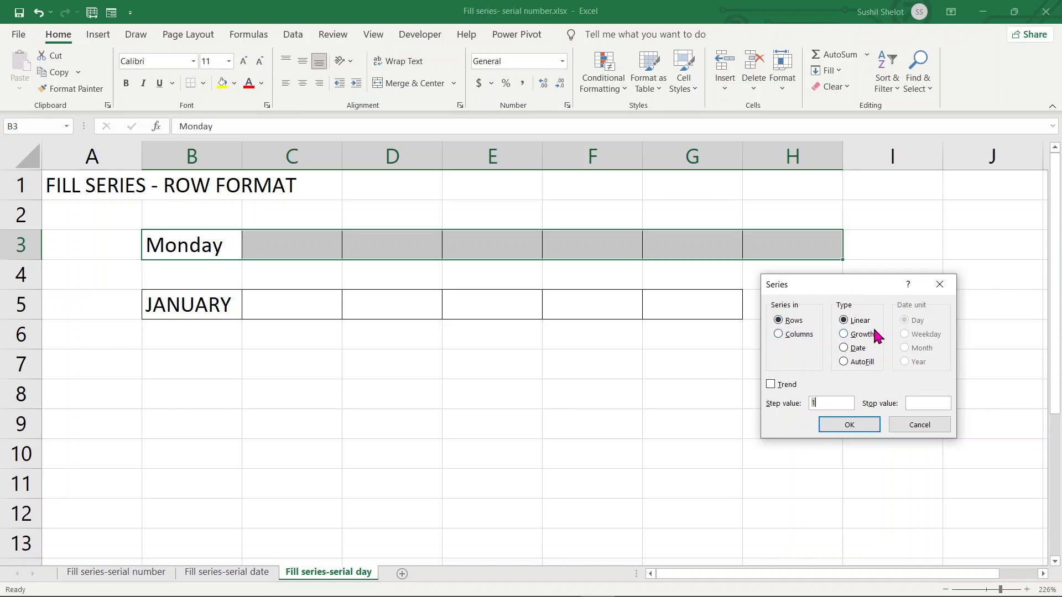
{"action": "left_click", "coordinate": [846, 361]}
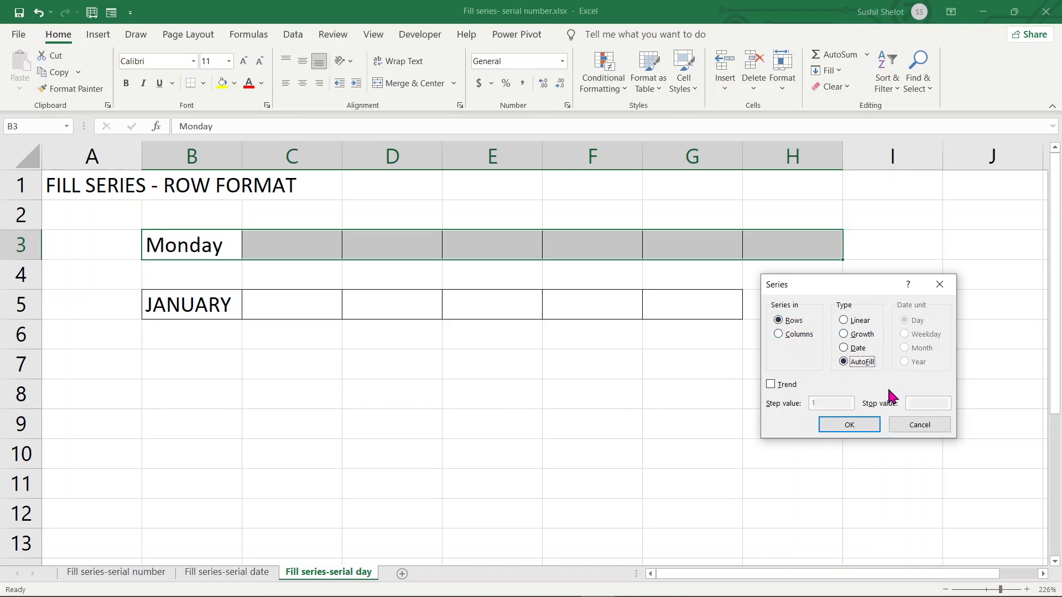
{"action": "left_click", "coordinate": [867, 431]}
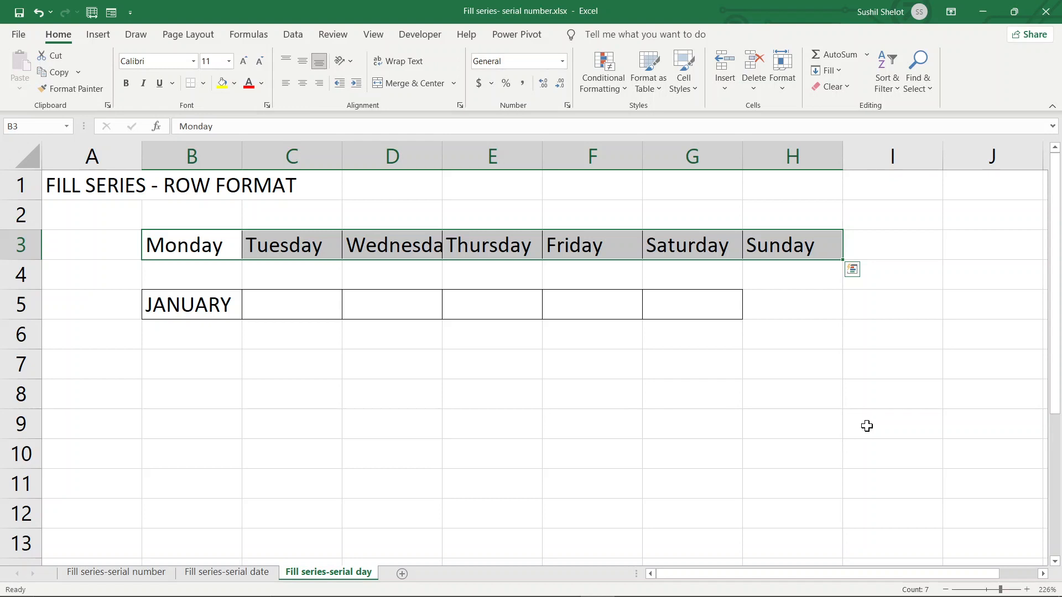
{"action": "double_click", "coordinate": [442, 155]}
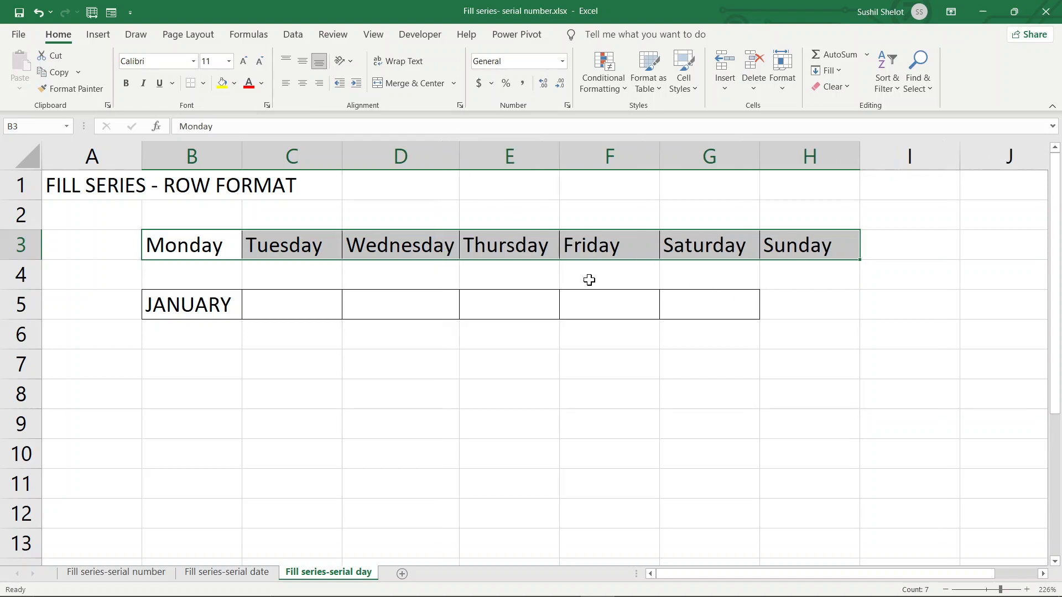
{"action": "left_click", "coordinate": [657, 375]}
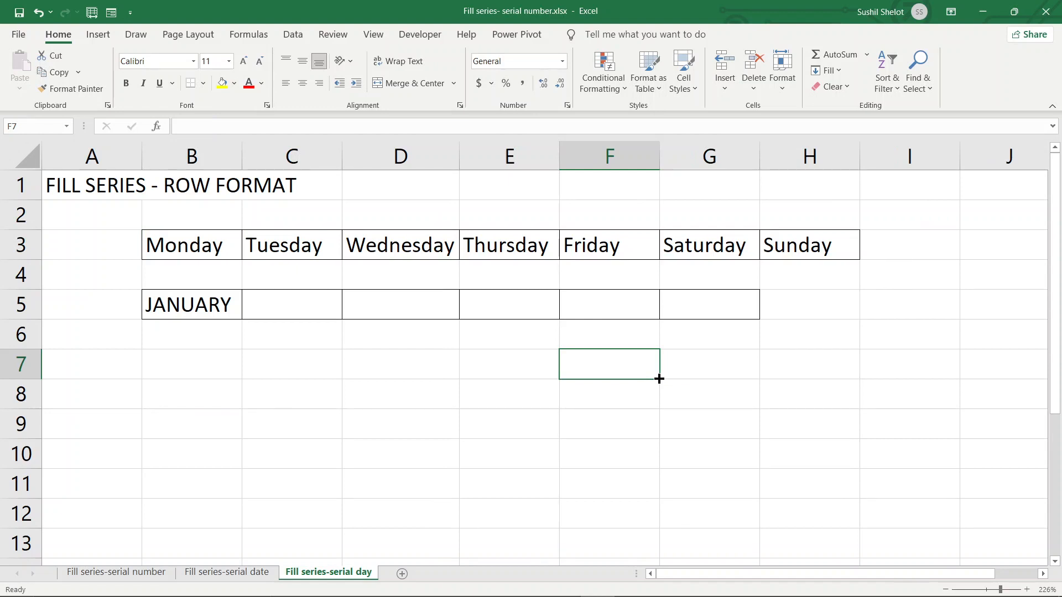
Step: Fill B5 to G5 with month names from JANUARY, using an AutoFill series in rows
{"action": "left_click_drag", "start_coordinate": [220, 305], "coordinate": [694, 294]}
{"action": "left_click", "coordinate": [836, 71]}
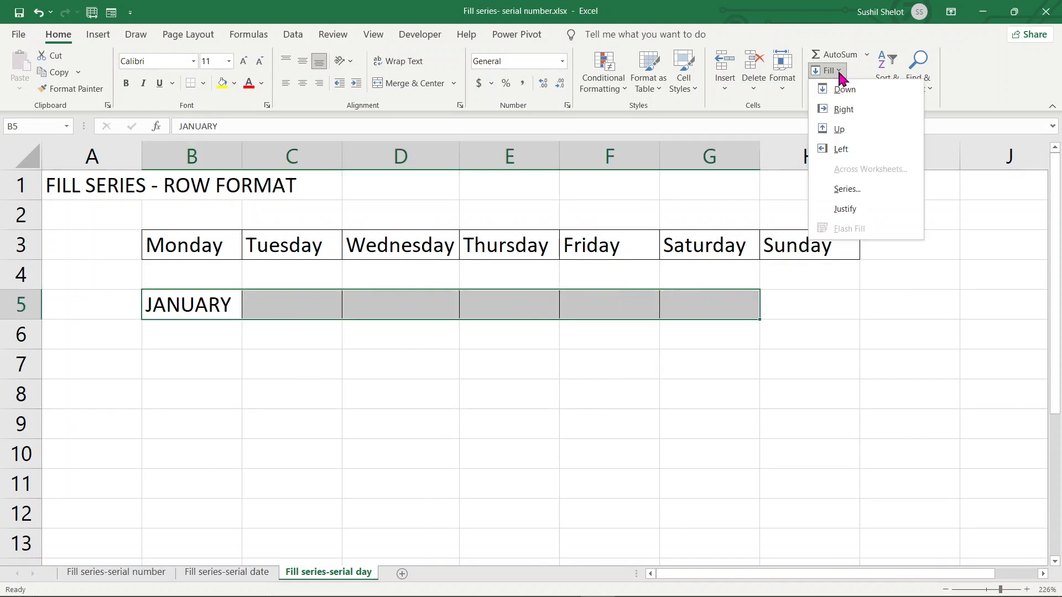
{"action": "left_click", "coordinate": [846, 189]}
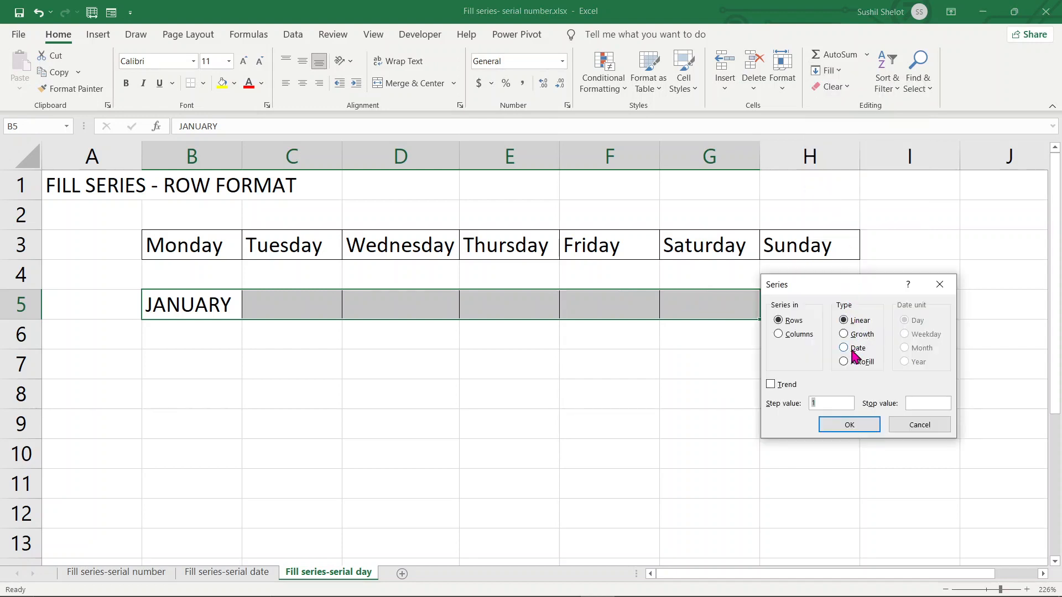
{"action": "left_click", "coordinate": [854, 362]}
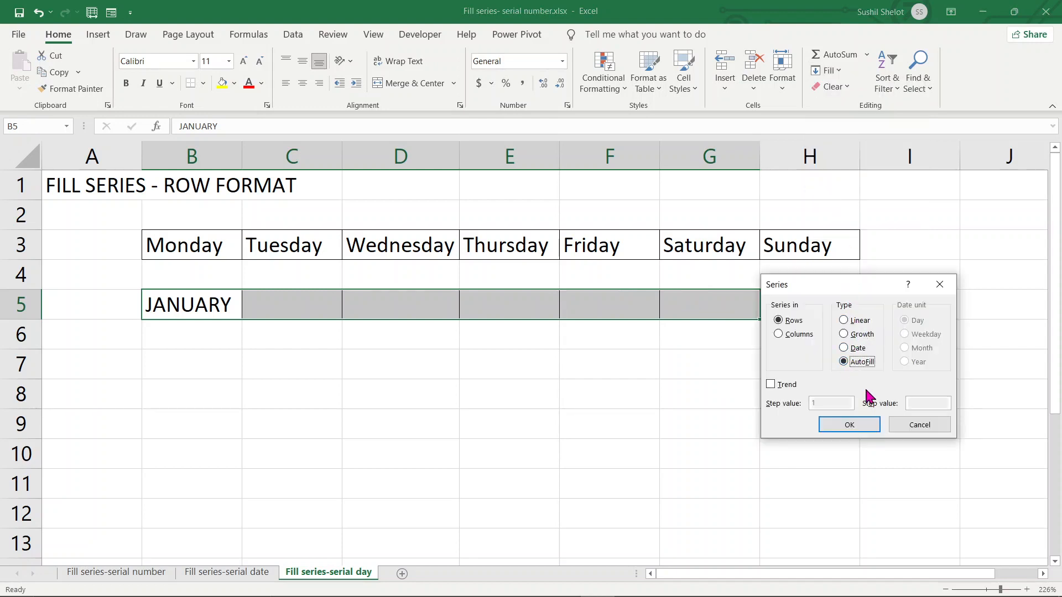
{"action": "left_click", "coordinate": [867, 427]}
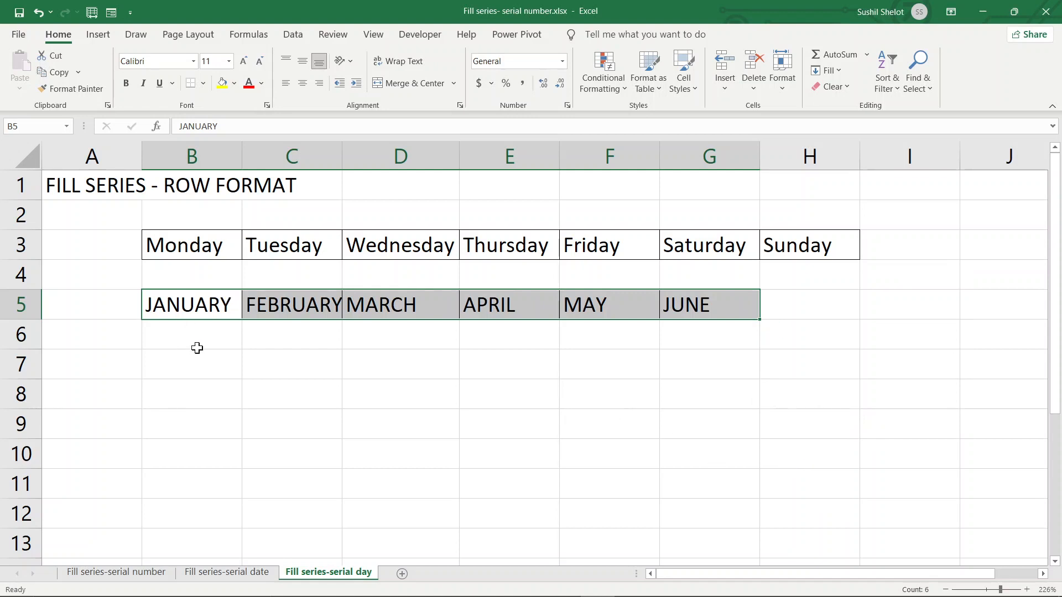
Step: Enter 2 in B7 as the starting value of a new number row
{"action": "left_click_drag", "start_coordinate": [191, 362], "coordinate": [768, 372]}
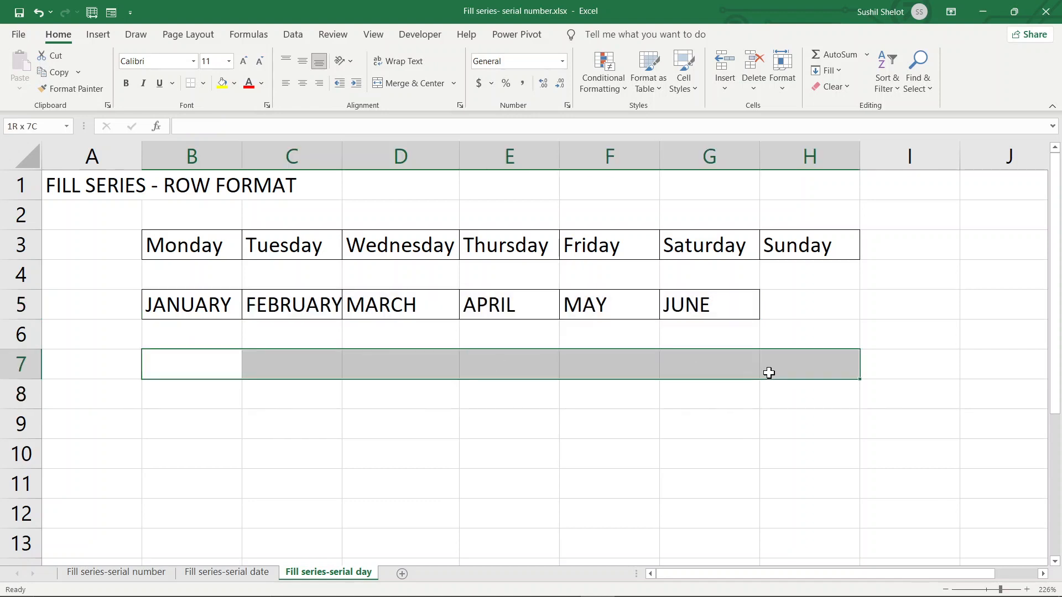
{"action": "left_click", "coordinate": [175, 354]}
{"action": "type", "text": "2"}
{"action": "key", "text": "Return"}
{"action": "key", "text": "Return"}
{"action": "key", "text": "Return"}
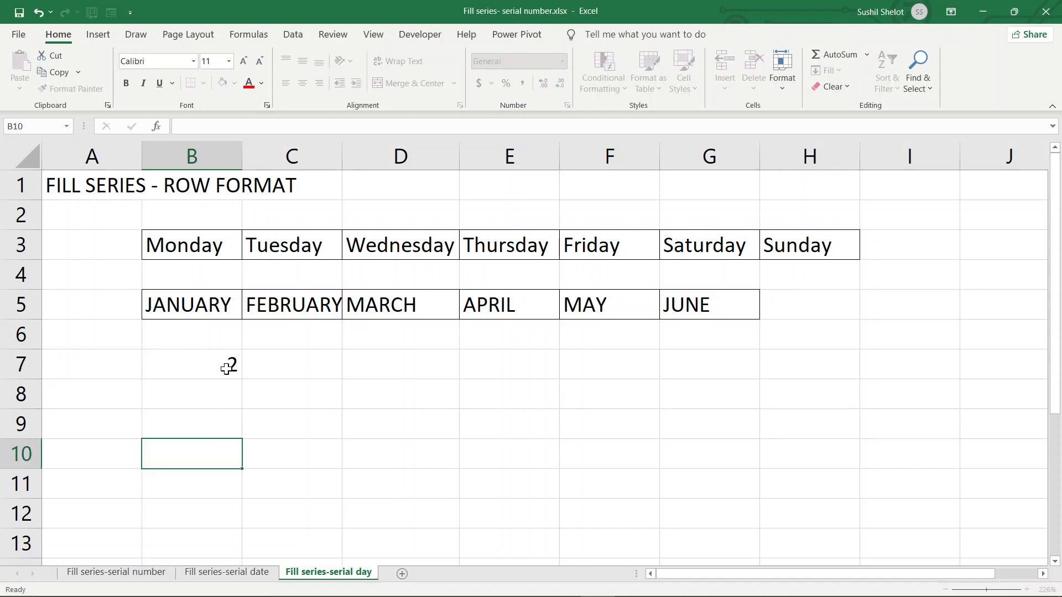
Step: Fill B7 to H7 with a growth series in rows, using step value 8
{"action": "left_click_drag", "start_coordinate": [214, 365], "coordinate": [795, 359]}
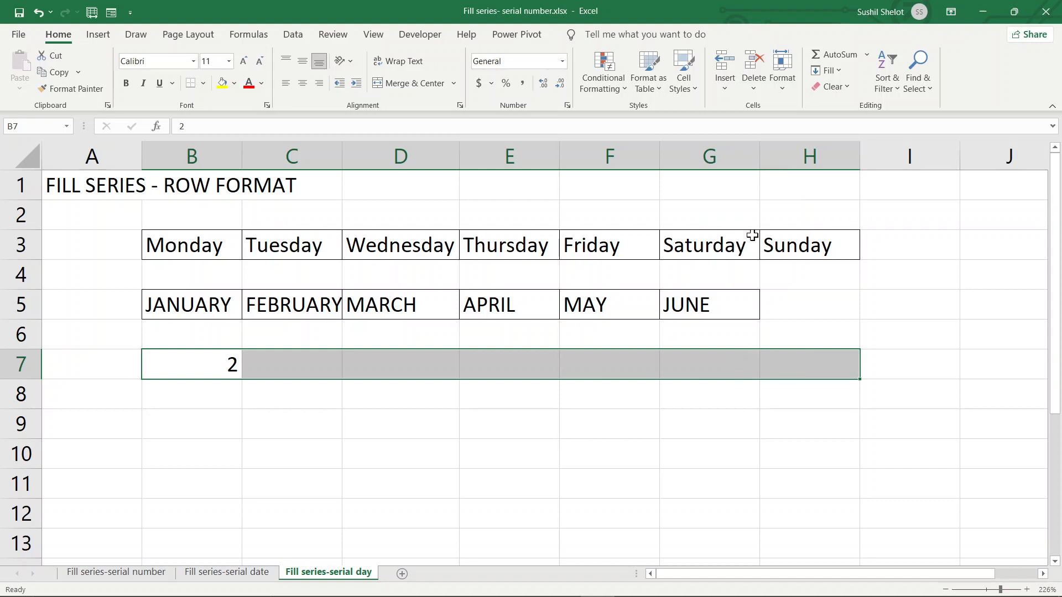
{"action": "left_click", "coordinate": [833, 71]}
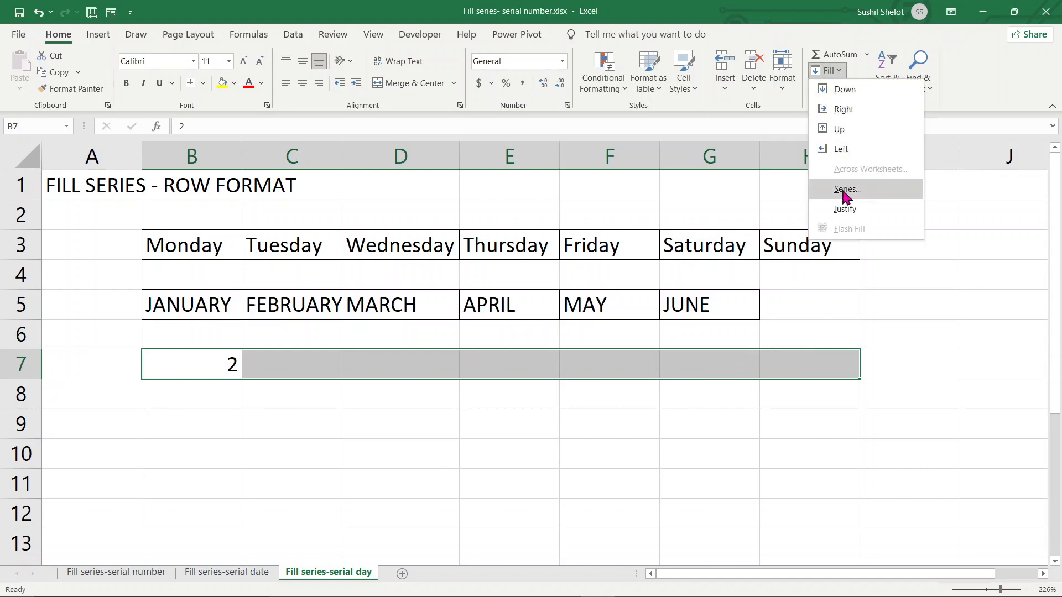
{"action": "left_click", "coordinate": [844, 194]}
{"action": "left_click", "coordinate": [843, 334]}
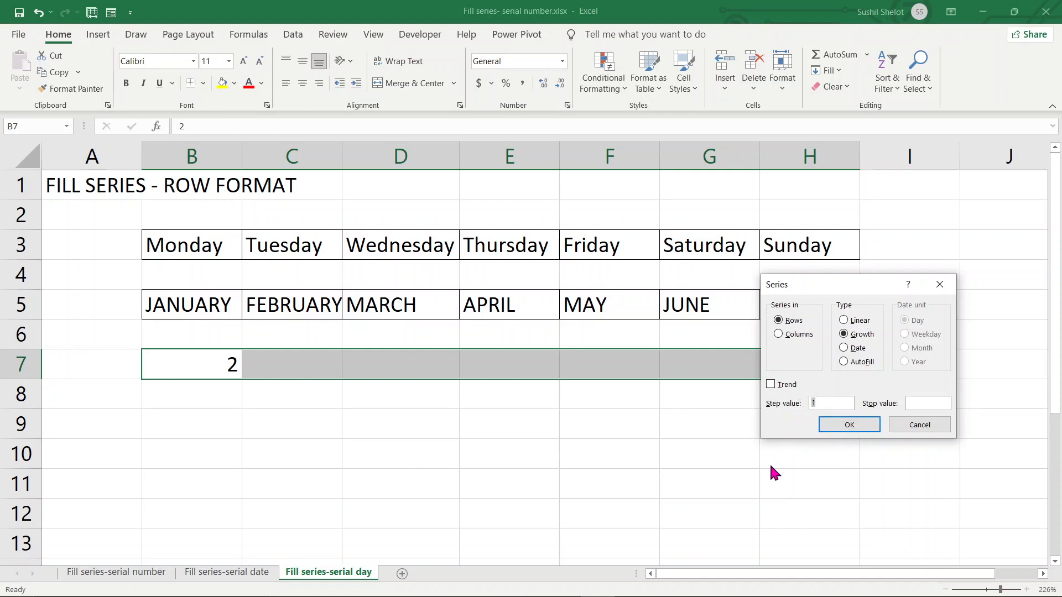
{"action": "type", "text": "8"}
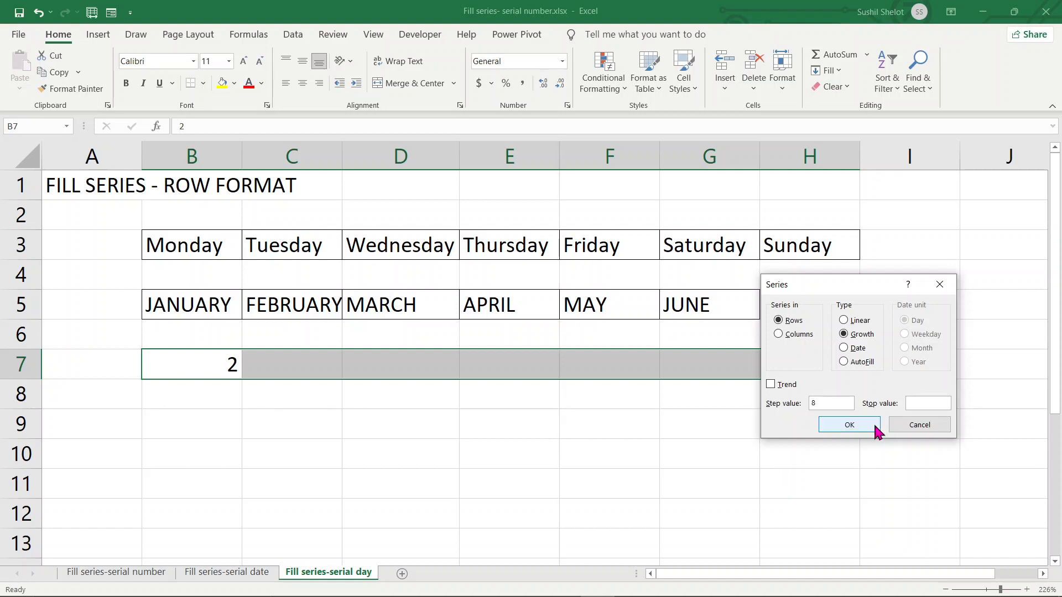
{"action": "left_click_drag", "start_coordinate": [857, 290], "coordinate": [899, 161]}
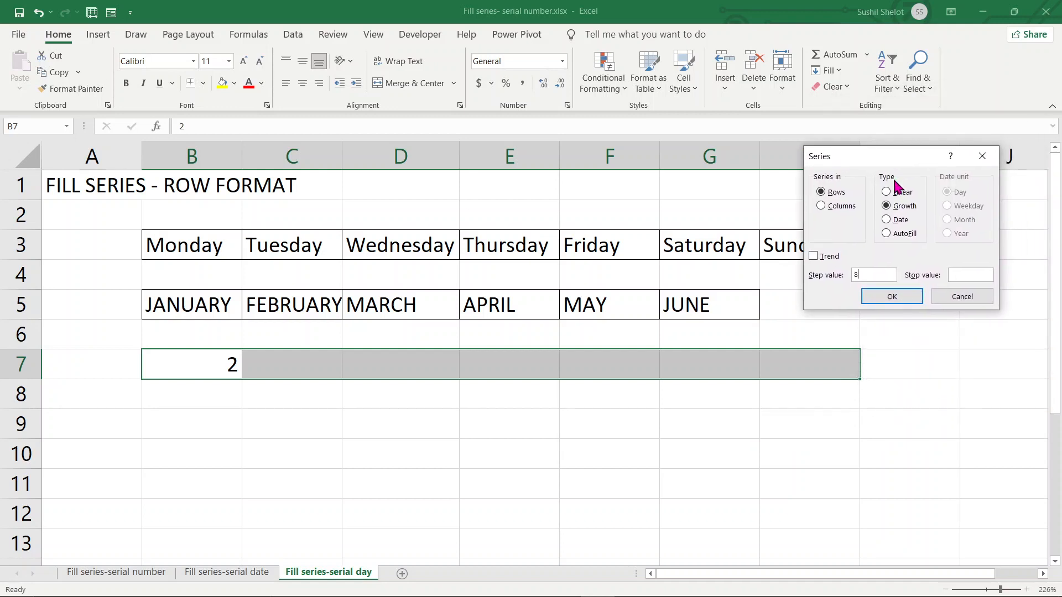
{"action": "left_click", "coordinate": [893, 297]}
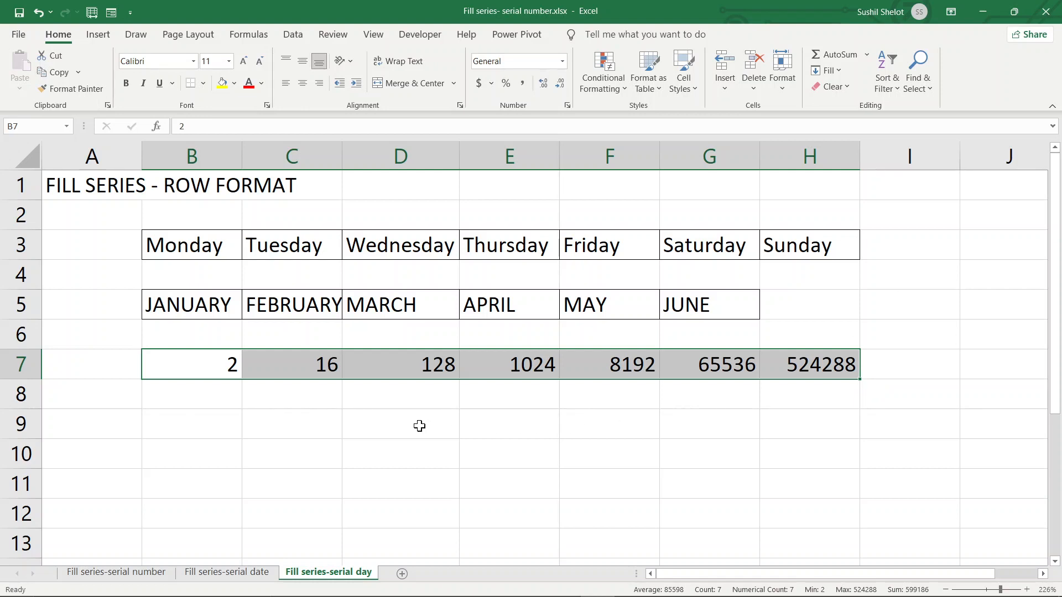
Step: Enter 2 in B9 and fill B9 to H9 with a linear series in rows, using step value 8
{"action": "left_click", "coordinate": [209, 416]}
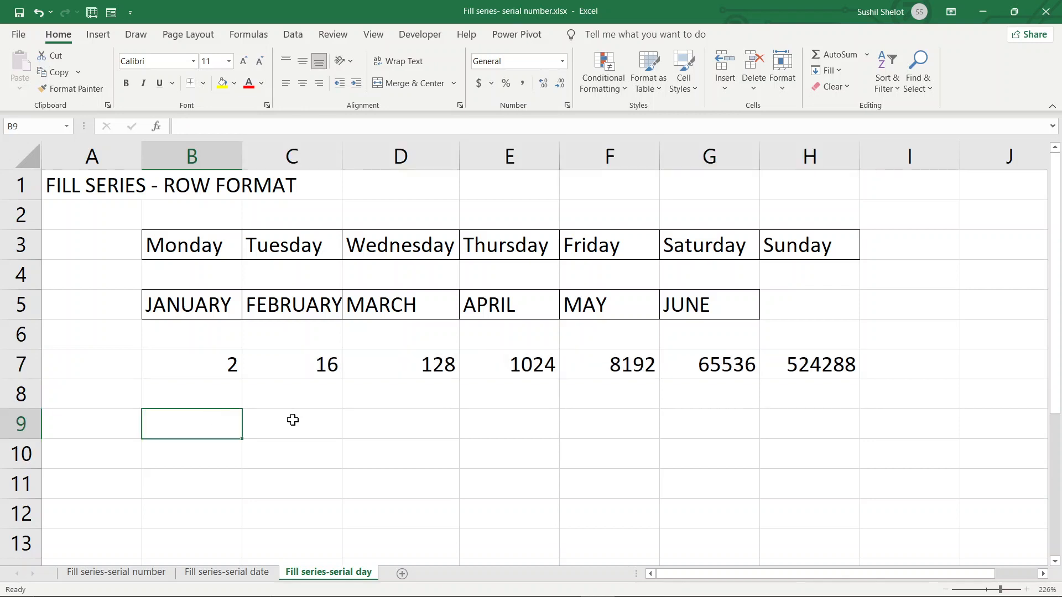
{"action": "type", "text": "2"}
{"action": "left_click", "coordinate": [321, 480]}
{"action": "left_click_drag", "start_coordinate": [221, 430], "coordinate": [789, 426]}
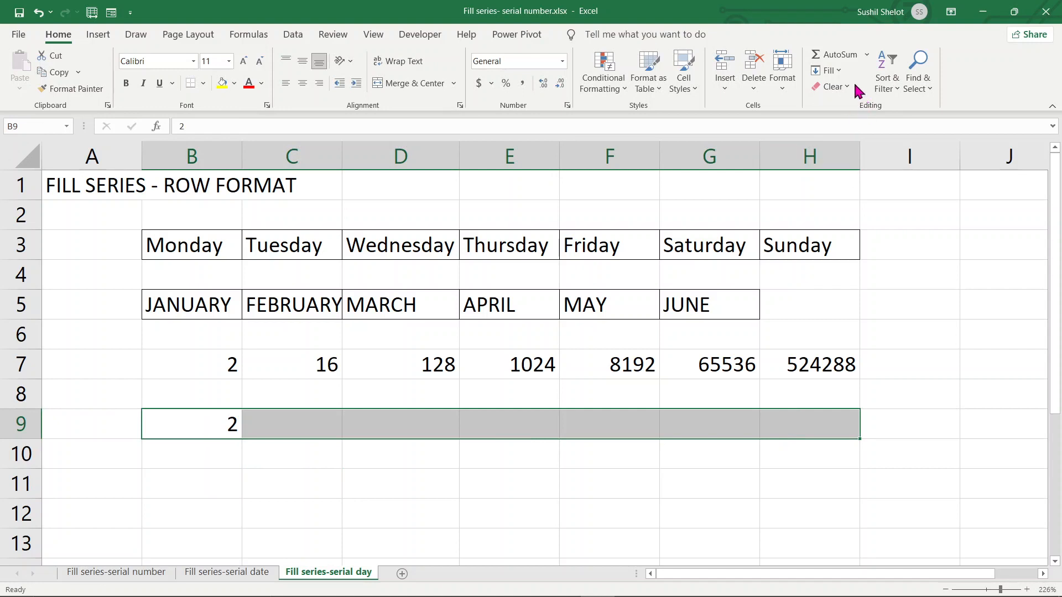
{"action": "left_click", "coordinate": [840, 71]}
{"action": "left_click", "coordinate": [847, 187]}
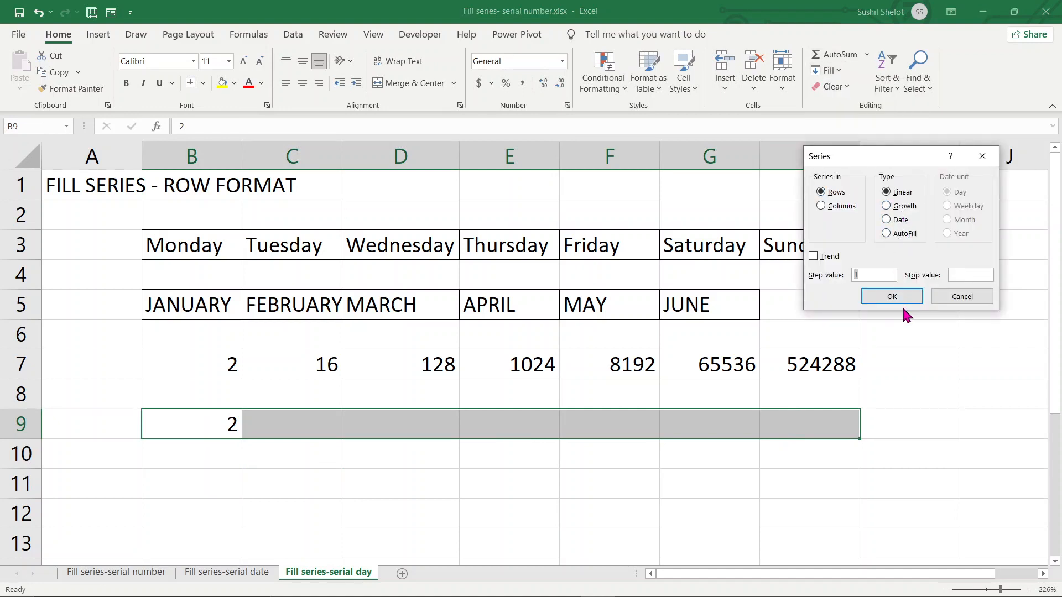
{"action": "type", "text": "8"}
{"action": "left_click", "coordinate": [880, 294]}
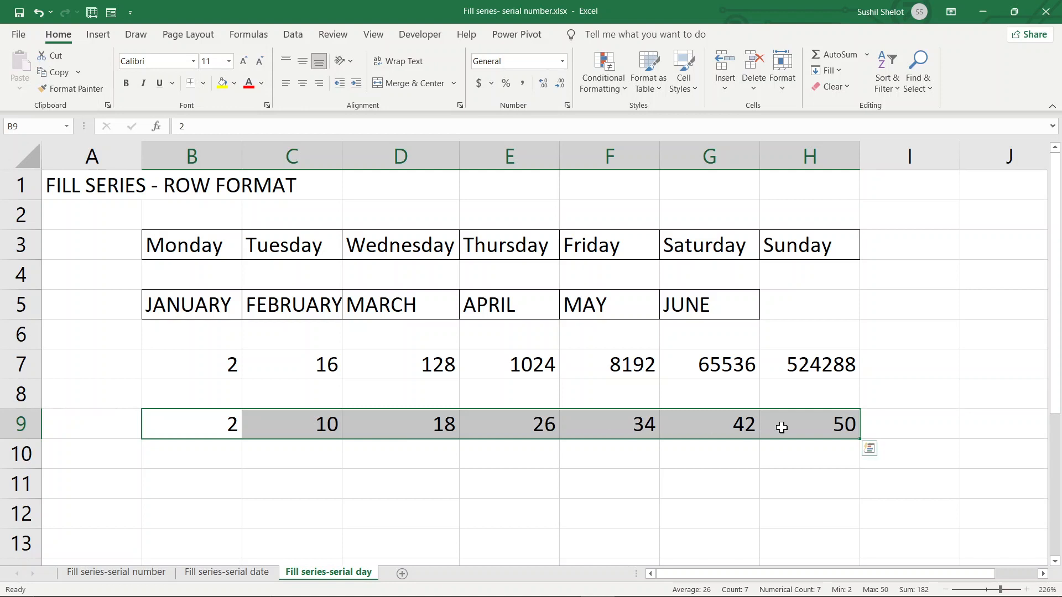
Step: Enter the starting values 2 in B11 and 8 in C11
{"action": "left_click_drag", "start_coordinate": [235, 485], "coordinate": [277, 490]}
{"action": "left_click", "coordinate": [184, 480]}
{"action": "type", "text": "2"}
{"action": "key", "text": "Tab"}
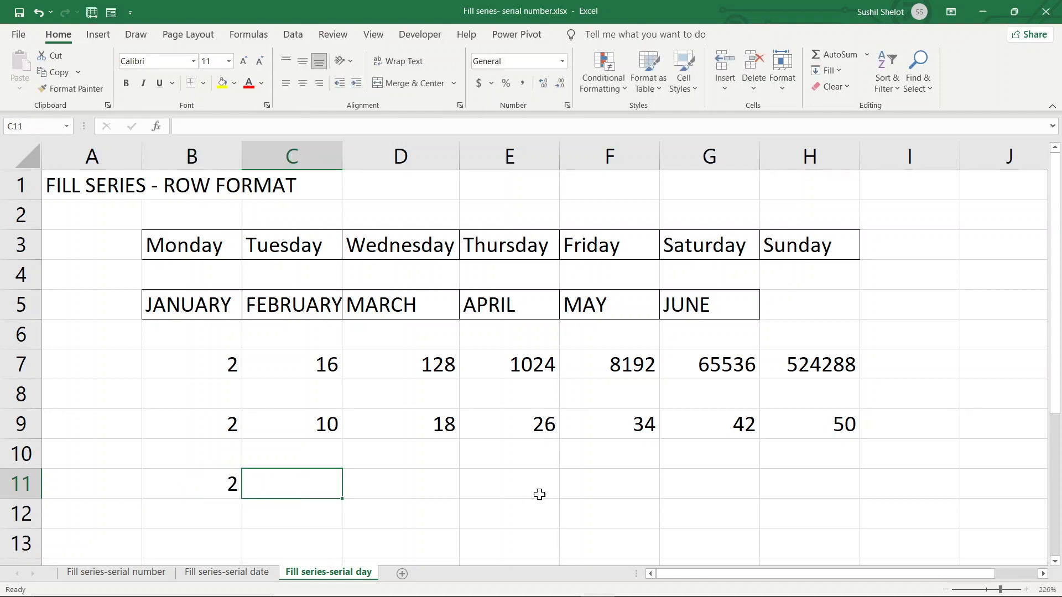
{"action": "type", "text": "8"}
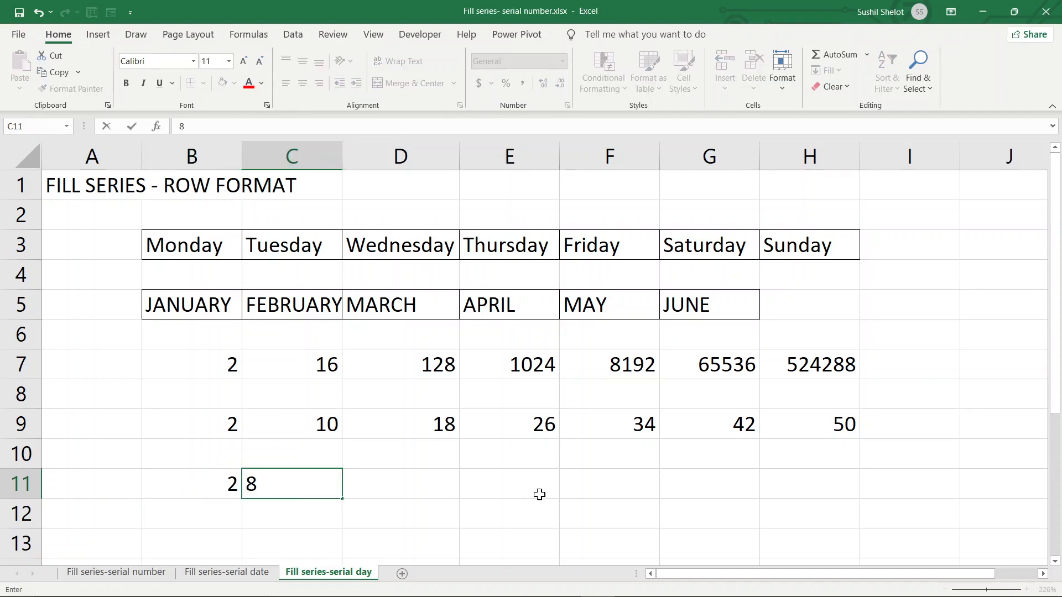
{"action": "left_click", "coordinate": [522, 535]}
Step: Fill B11 to H11 with a linear series in rows, with the Trend option enabled
{"action": "left_click_drag", "start_coordinate": [204, 486], "coordinate": [849, 493]}
{"action": "left_click", "coordinate": [840, 71]}
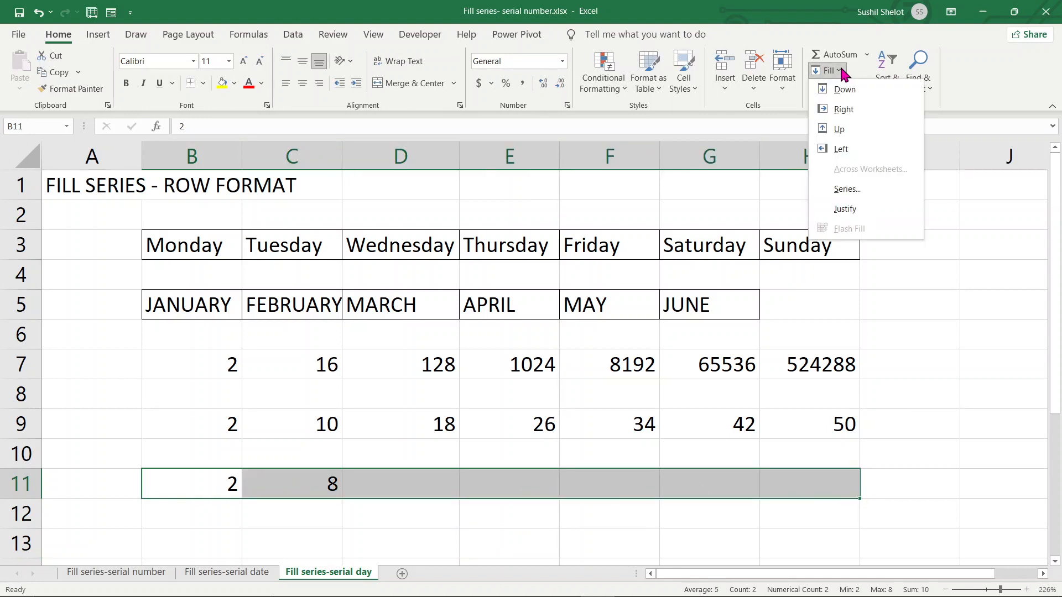
{"action": "left_click", "coordinate": [846, 188]}
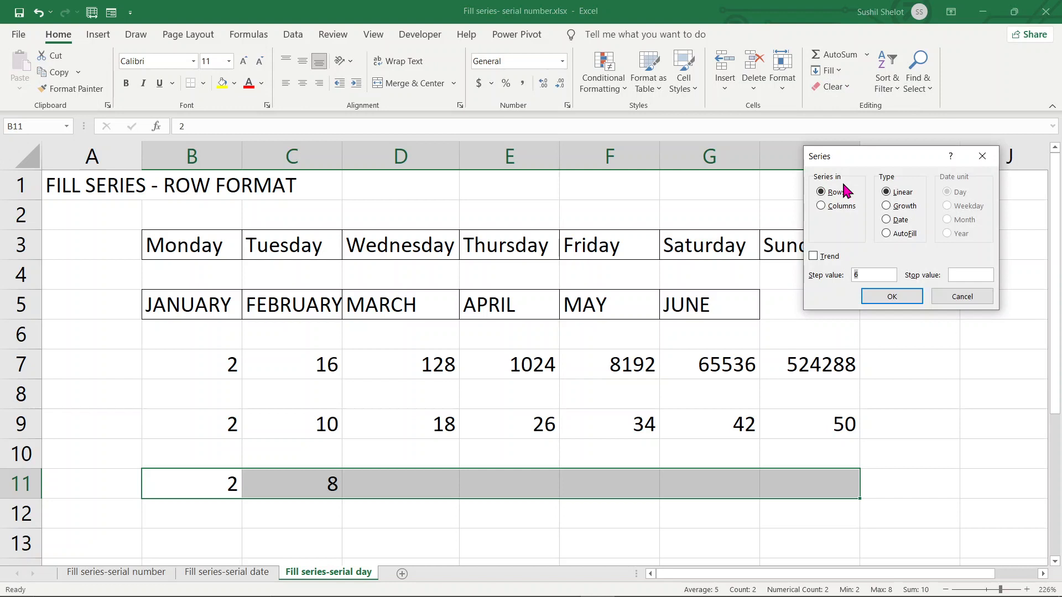
{"action": "left_click", "coordinate": [812, 256]}
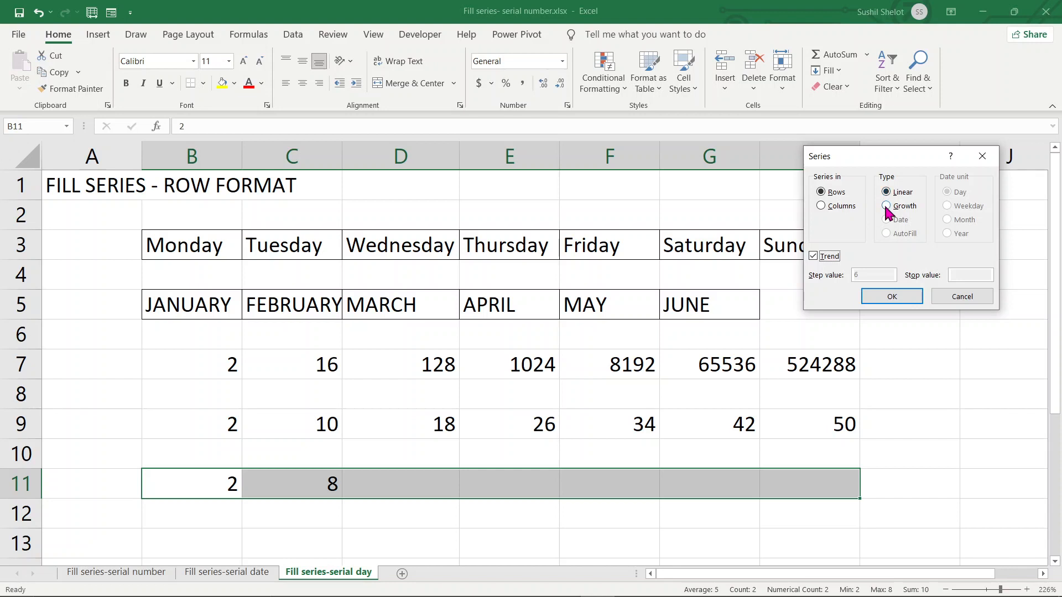
{"action": "left_click", "coordinate": [898, 297]}
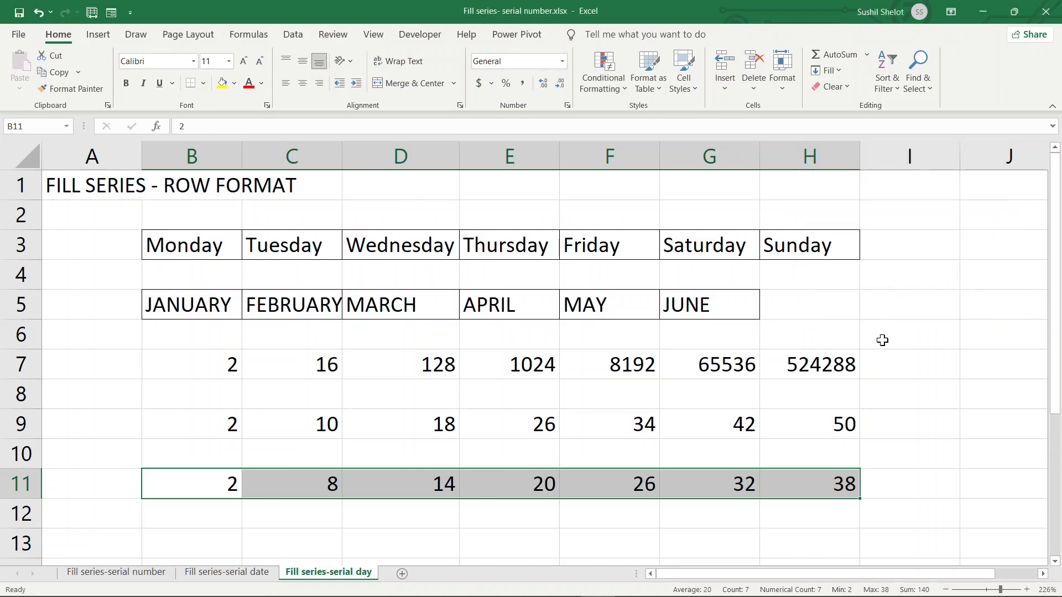
Step: Enter the starting values 2 in B13 and 8 in C13
{"action": "left_click", "coordinate": [214, 543]}
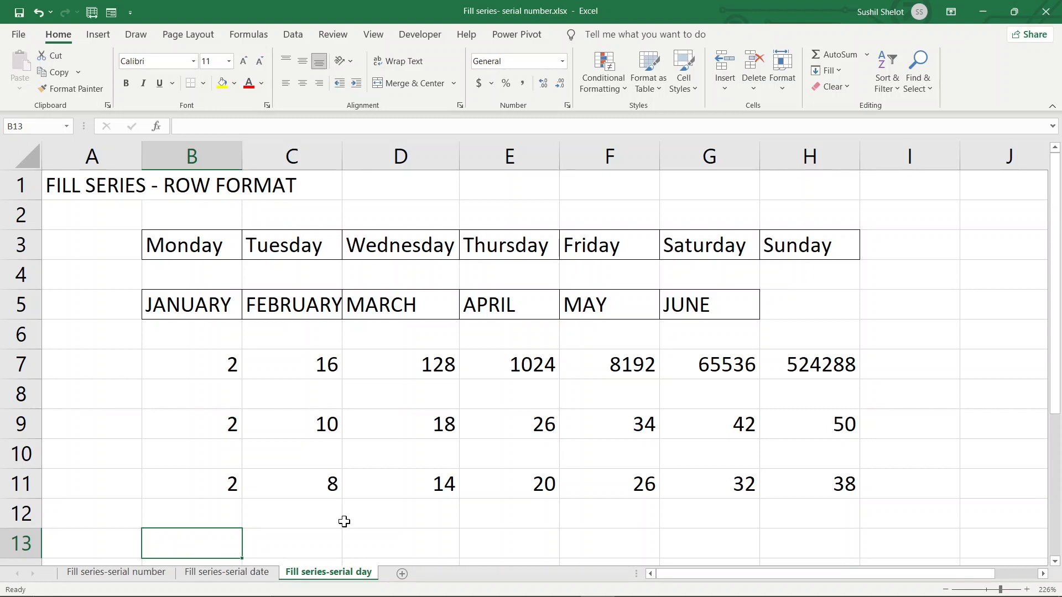
{"action": "type", "text": "2"}
{"action": "key", "text": "ctrl+Return"}
{"action": "key", "text": "Right"}
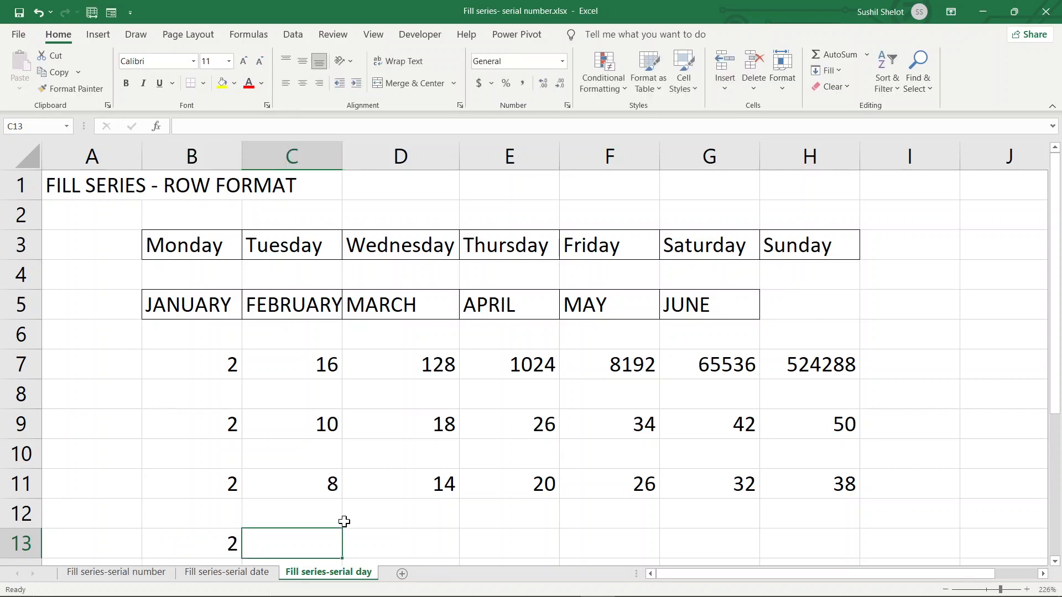
{"action": "type", "text": "8"}
{"action": "left_click", "coordinate": [211, 552]}
Step: Fill B13 to H13 with a growth series in rows, with the Trend option enabled
{"action": "left_click_drag", "start_coordinate": [211, 552], "coordinate": [809, 550]}
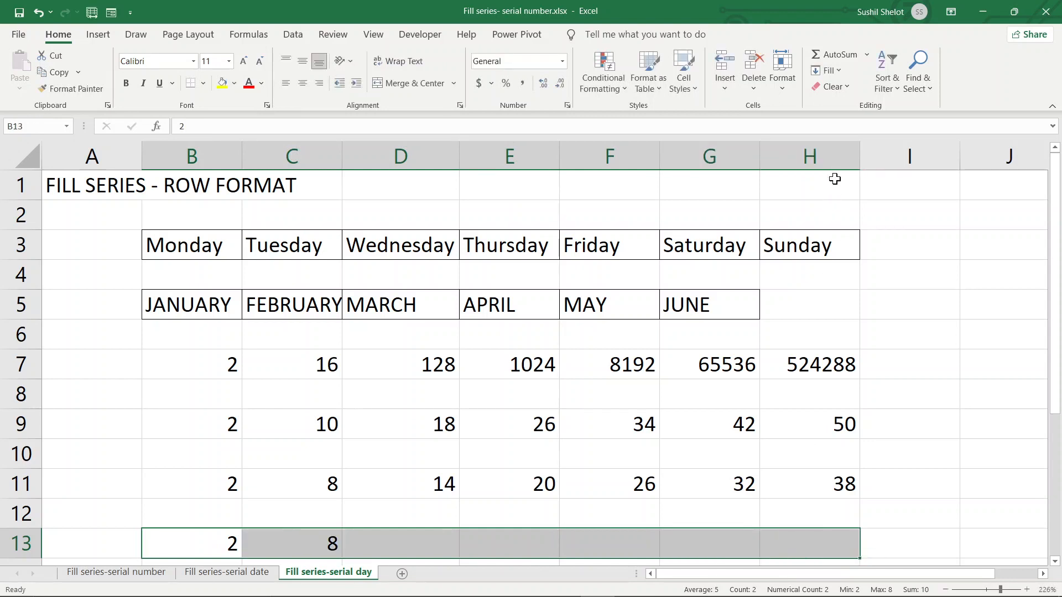
{"action": "left_click", "coordinate": [834, 70]}
{"action": "left_click", "coordinate": [855, 189]}
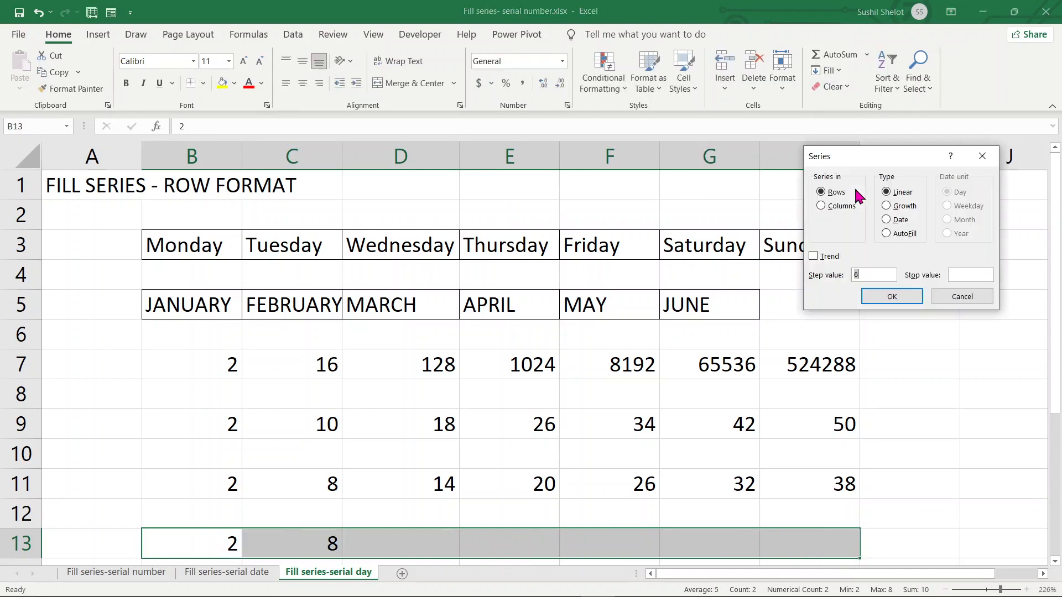
{"action": "left_click", "coordinate": [888, 206]}
{"action": "left_click", "coordinate": [814, 256]}
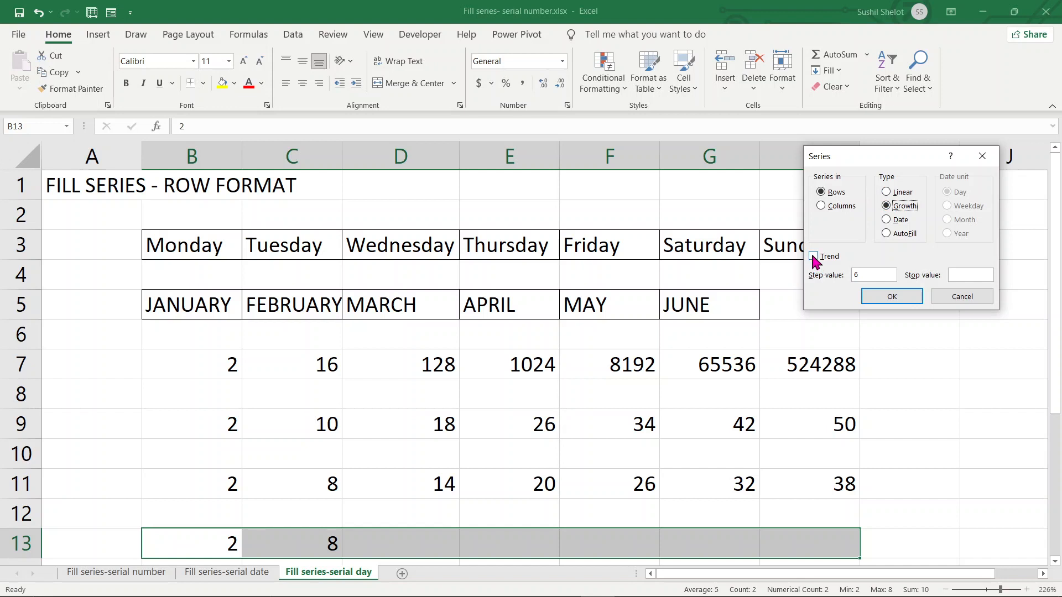
{"action": "left_click", "coordinate": [892, 296]}
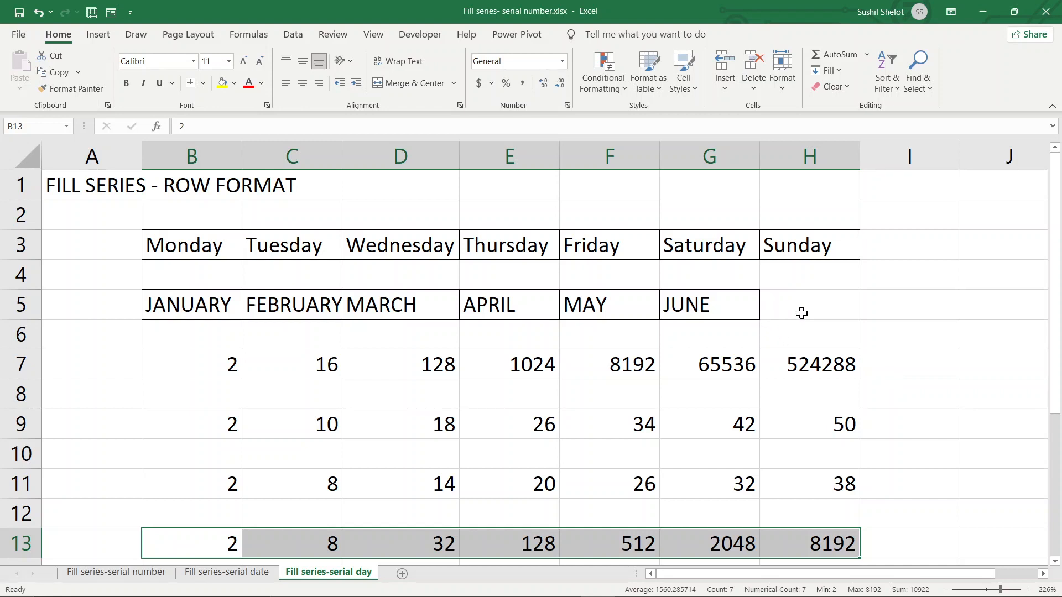
Step: Open the Series options for the selected range B13 to H13
{"action": "left_click", "coordinate": [835, 71]}
{"action": "left_click", "coordinate": [846, 189]}
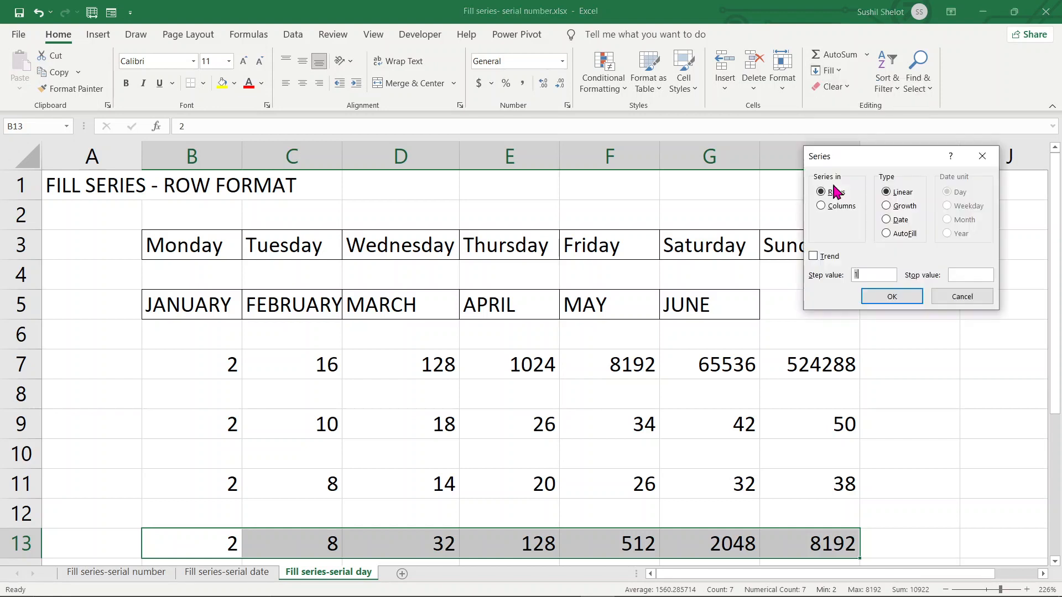